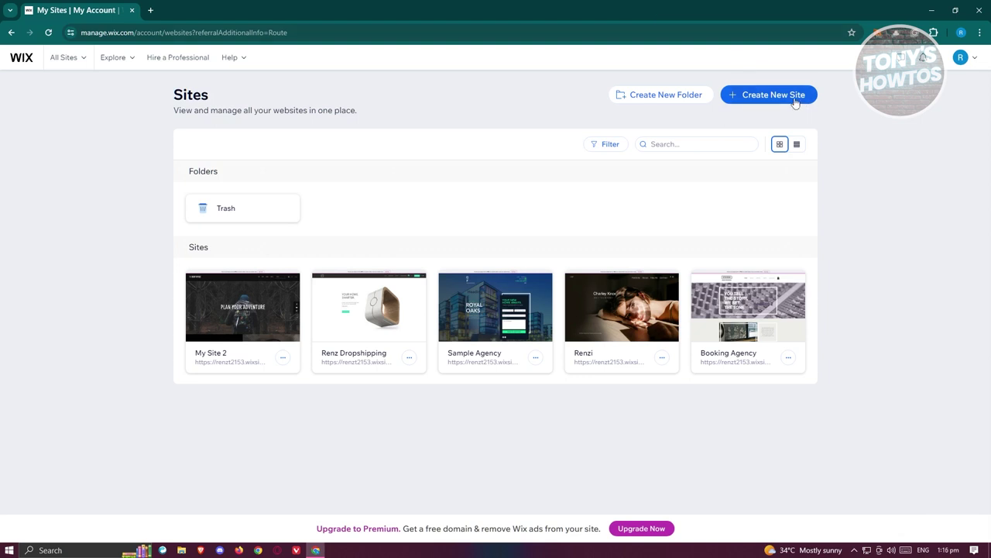
- Create a new site set up without AI, skipping the website type question
left_click(794, 101)
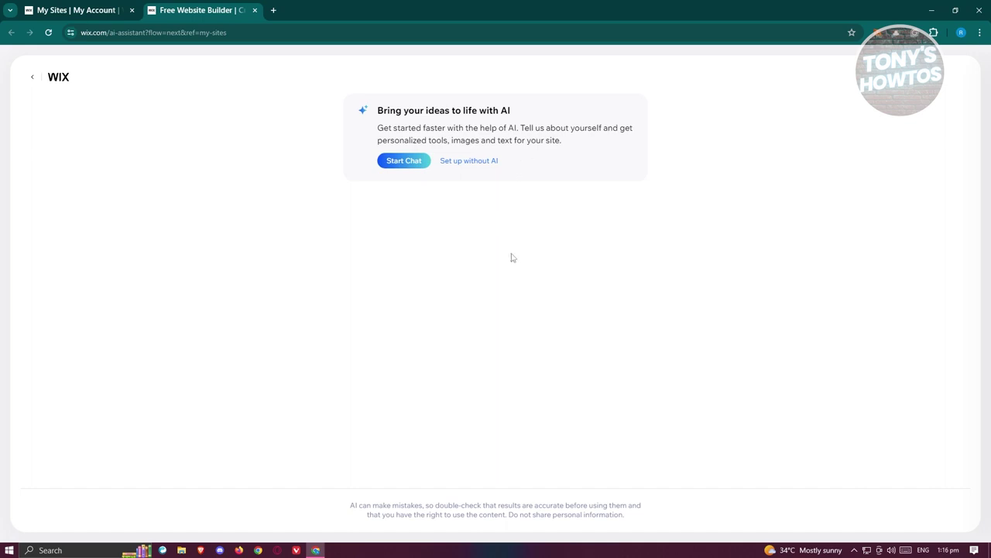
left_click(468, 161)
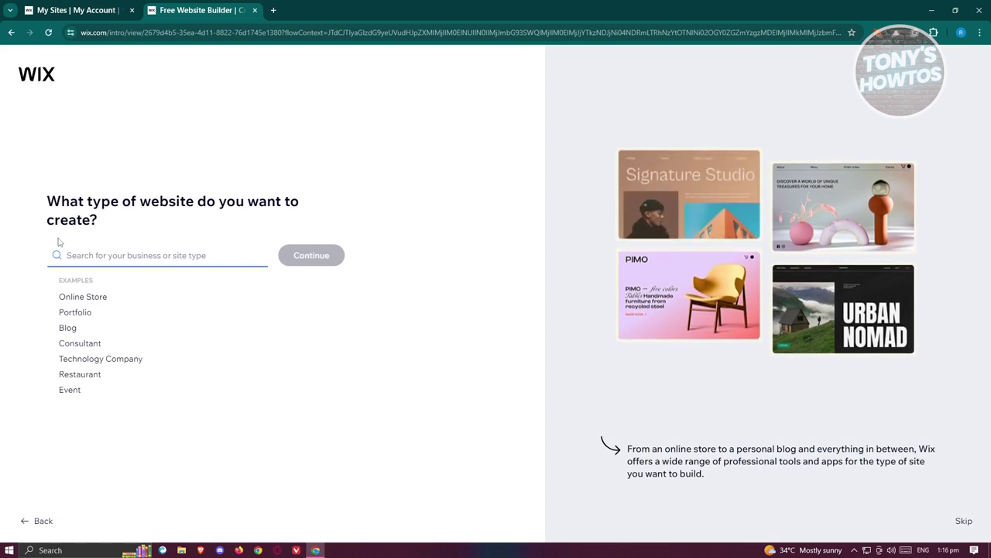
left_click(964, 524)
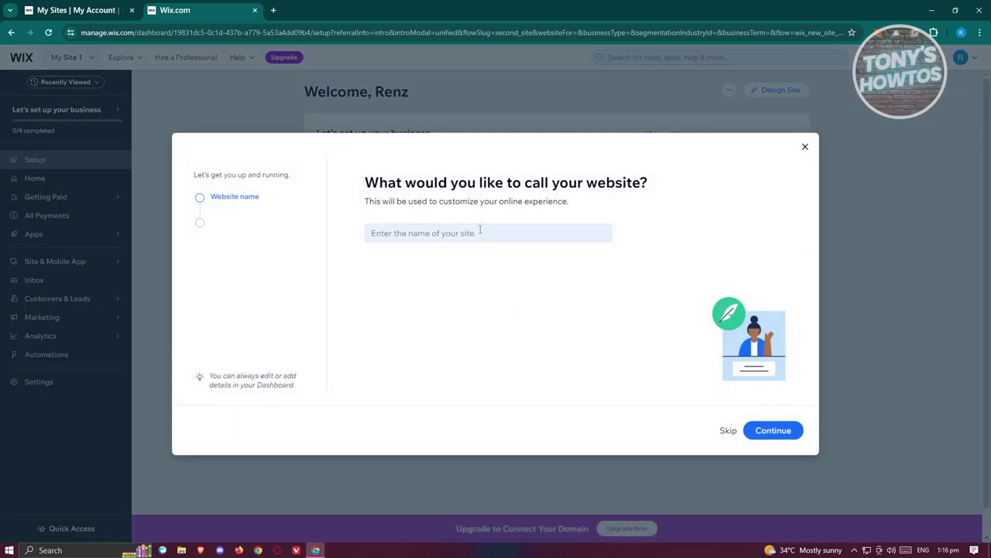
left_click(480, 230)
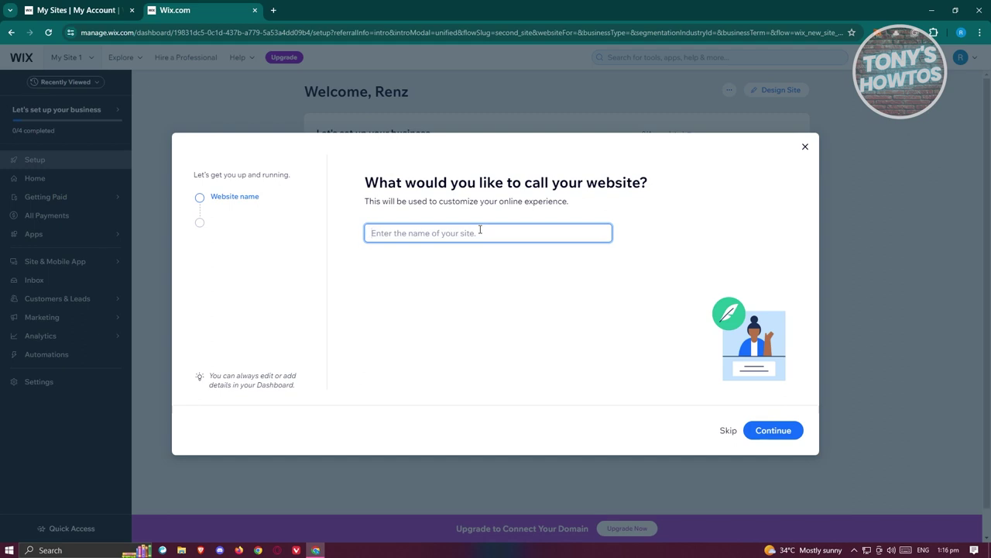
- Enter the site name 'S' and choose Promote a business as the site goal
type("Sample Website Renzi")
left_click(757, 432)
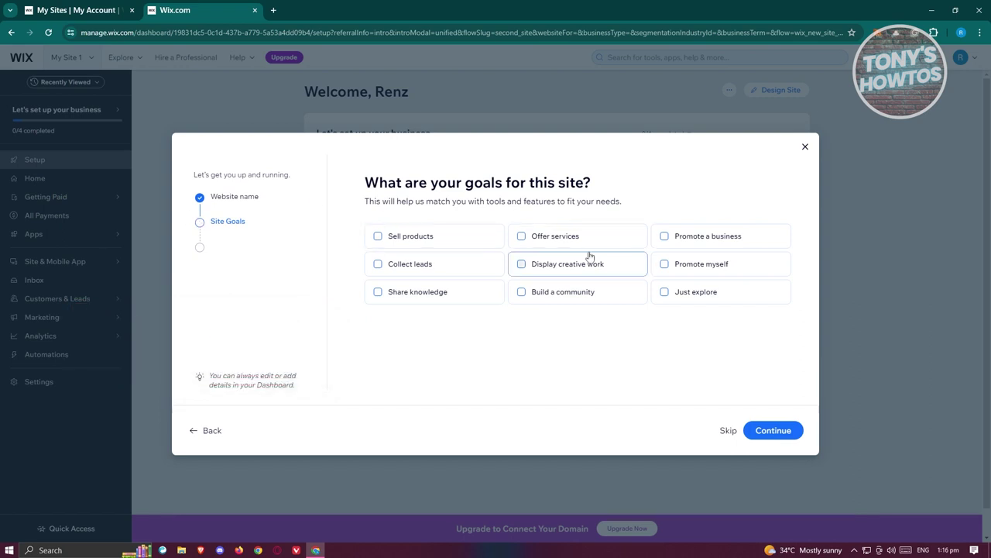
left_click(663, 240)
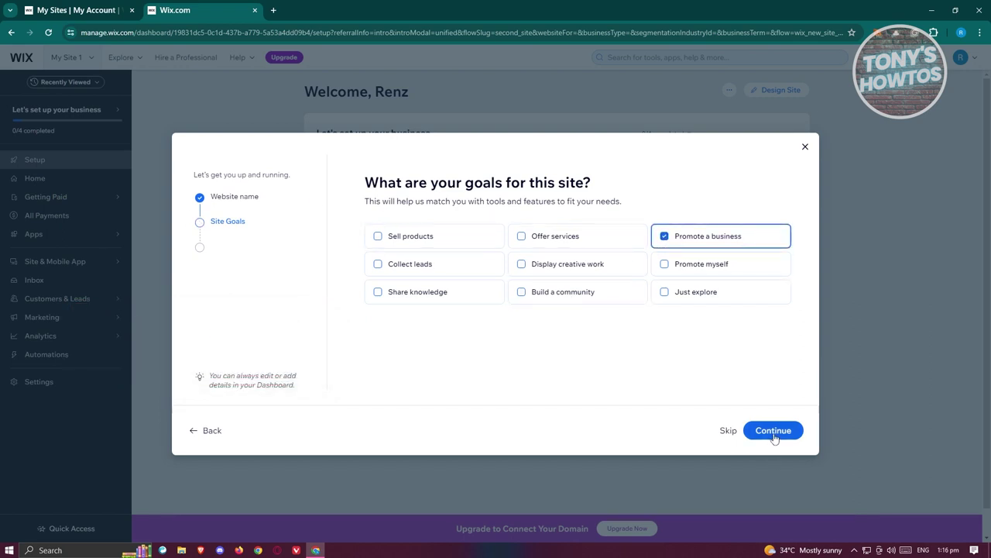
left_click(773, 430)
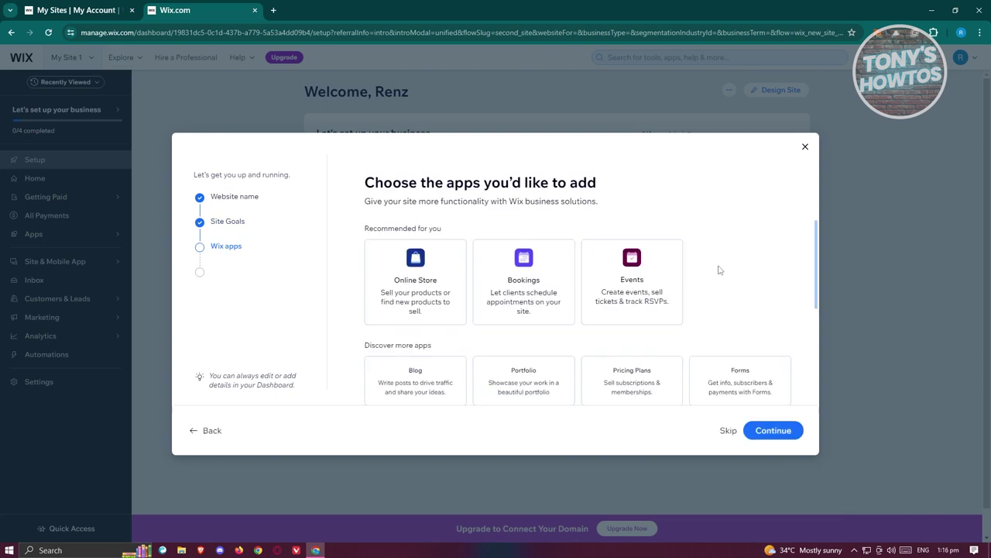
- Include the Forms app in the site's apps and continue
scroll(717, 270, "down", 3)
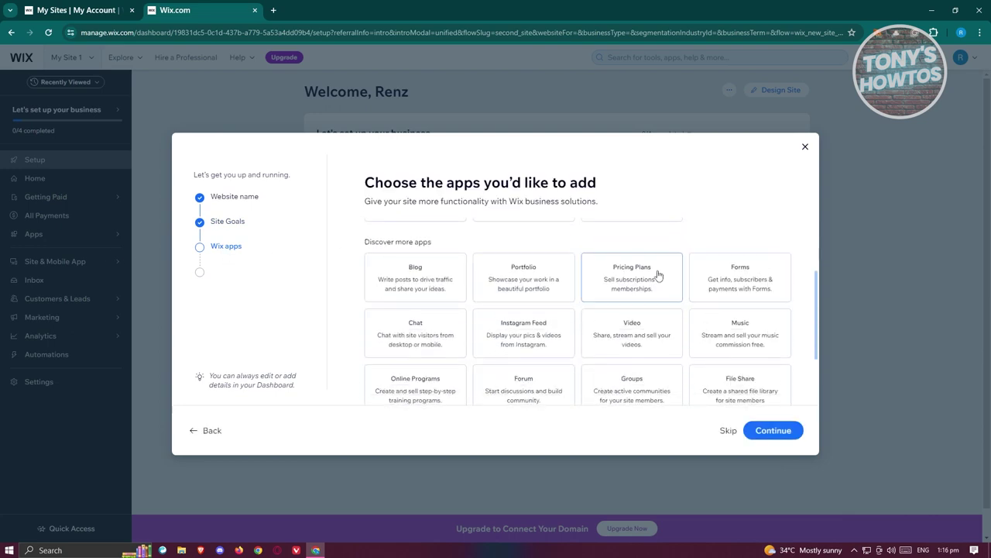
scroll(658, 310, "up", 2)
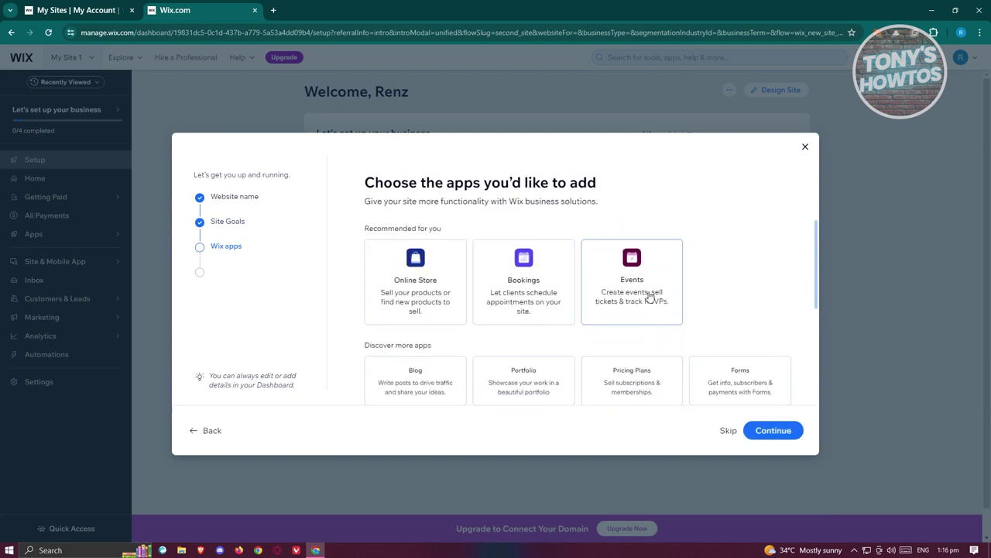
scroll(674, 302, "down", 2)
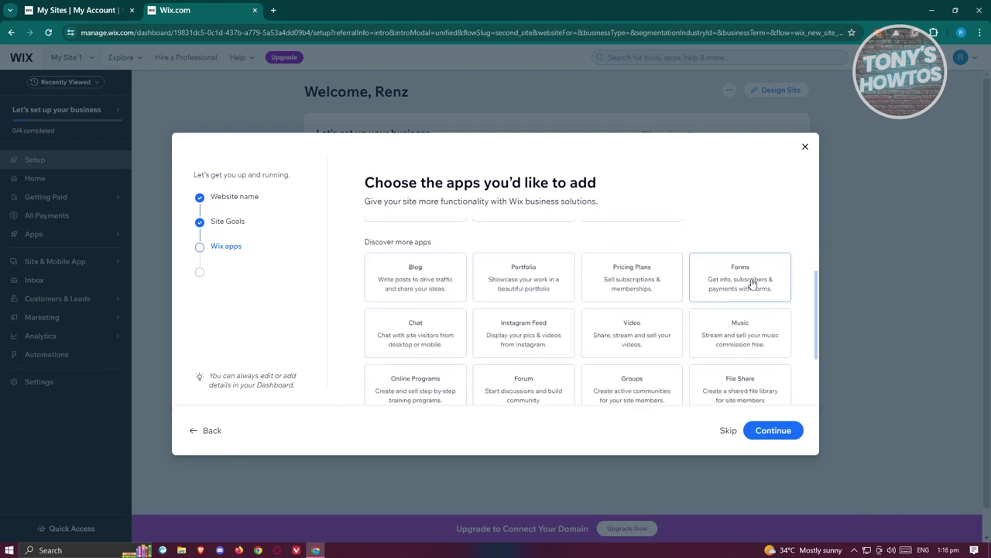
left_click(769, 427)
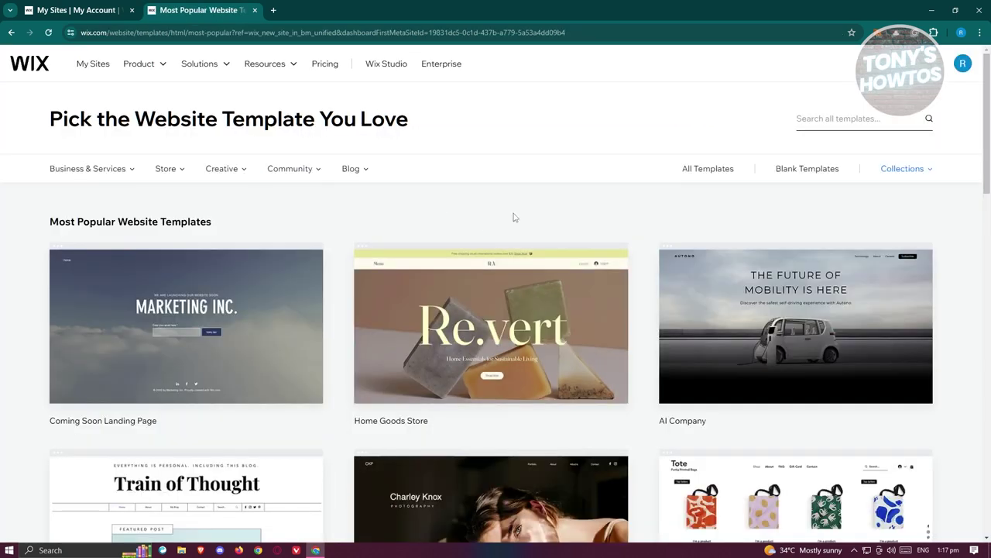
- Browse the Most Popular Website Templates and open the Photographer template in the editor
scroll(526, 221, "down", 3)
scroll(538, 236, "down", 6)
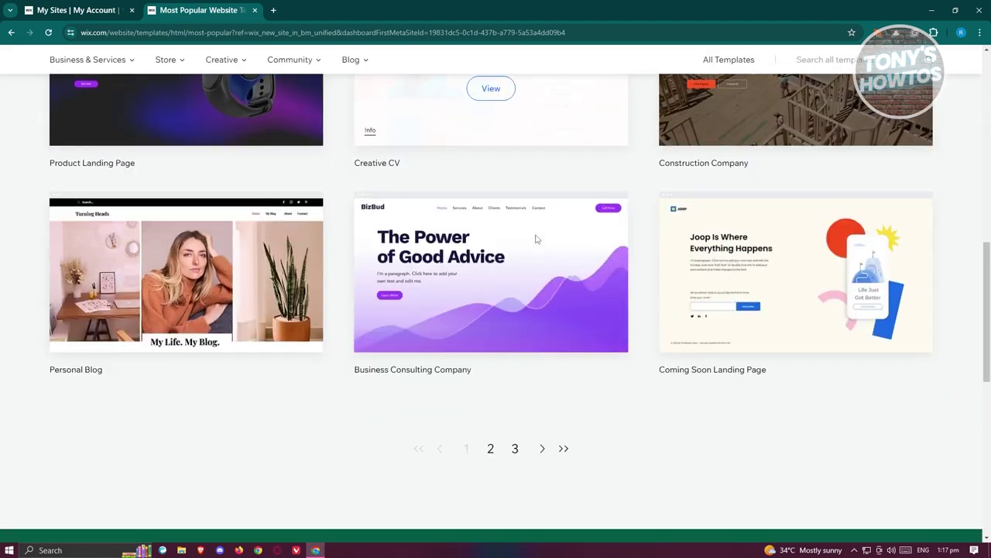
scroll(430, 416, "down", 3)
scroll(214, 419, "up", 10)
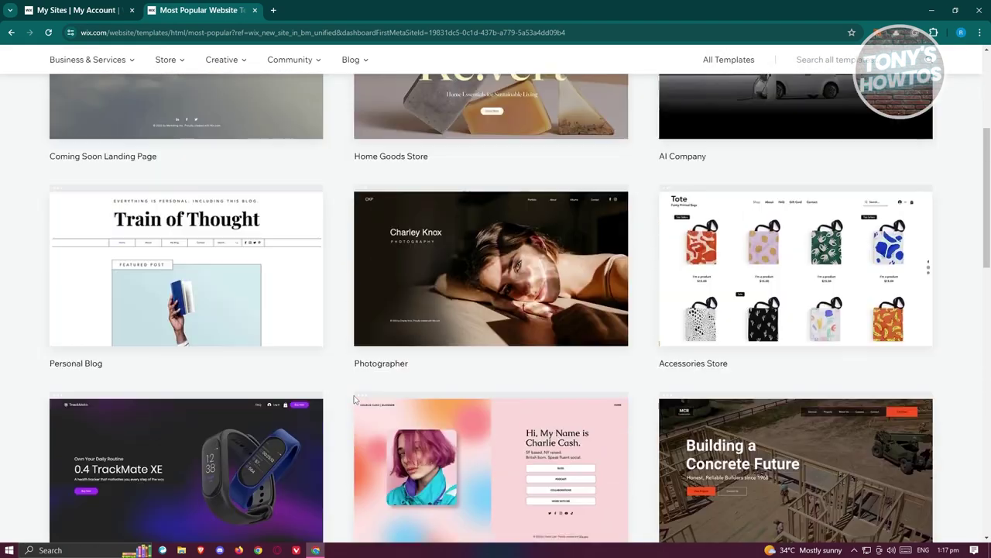
scroll(224, 379, "up", 3)
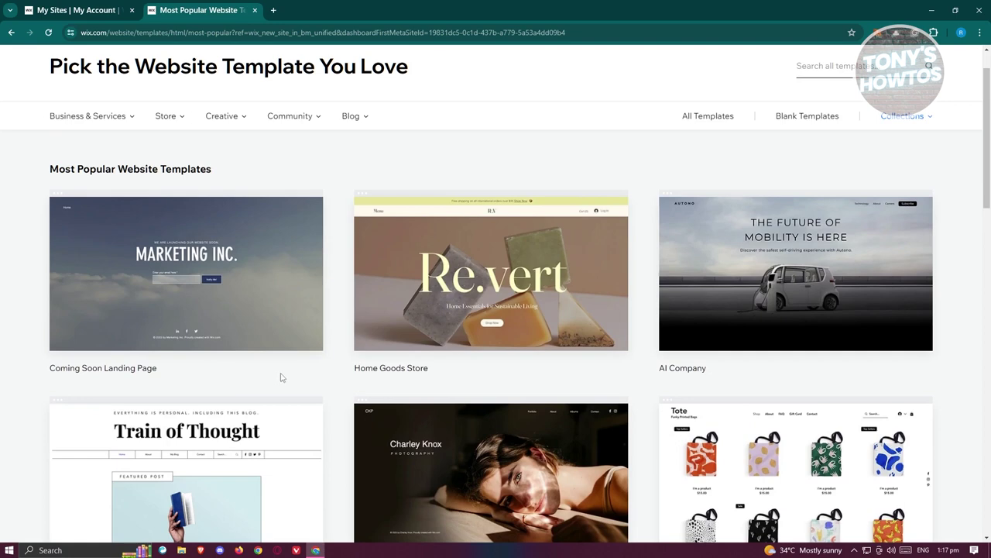
scroll(294, 374, "down", 3)
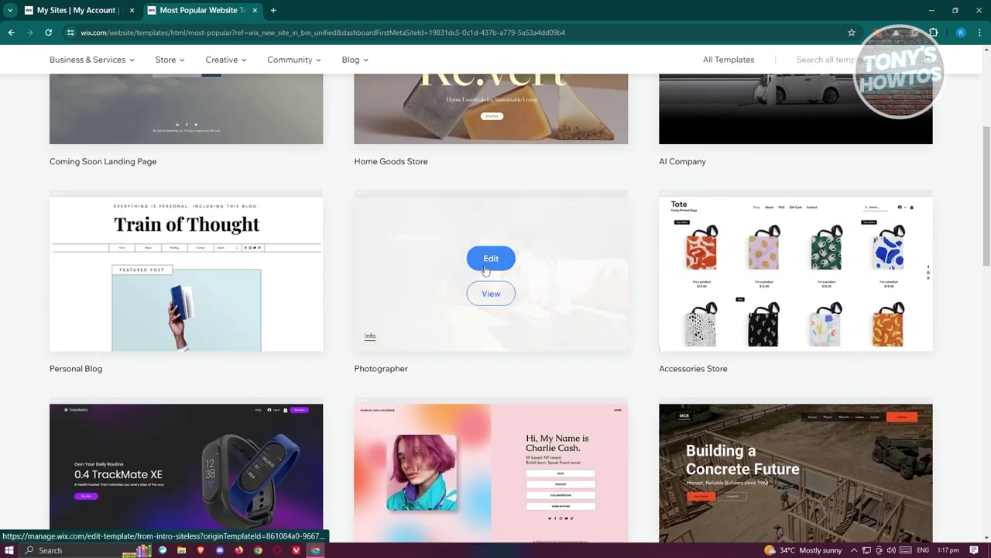
left_click(491, 258)
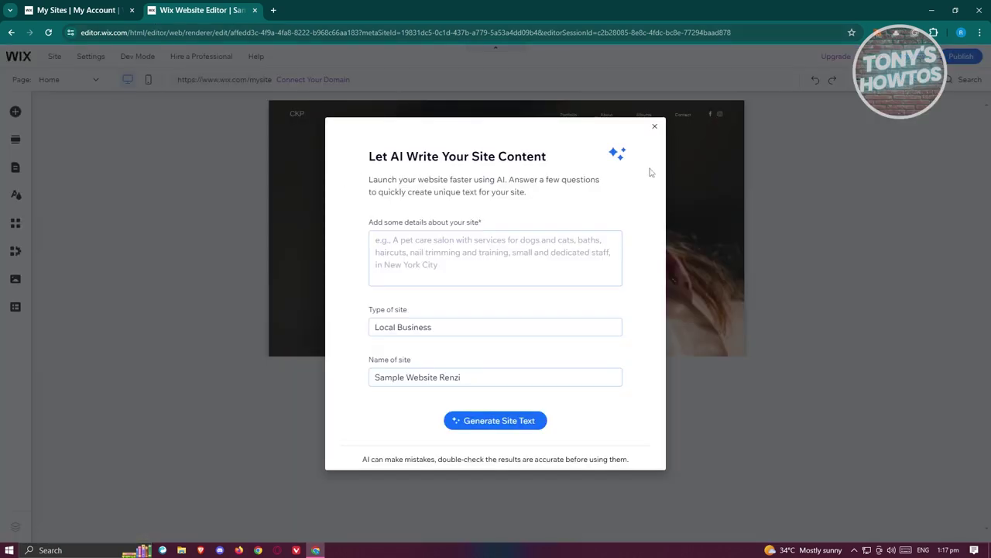
- Dismiss the Let AI Write Your Site Content dialog and bring up Add Elements
left_click(654, 128)
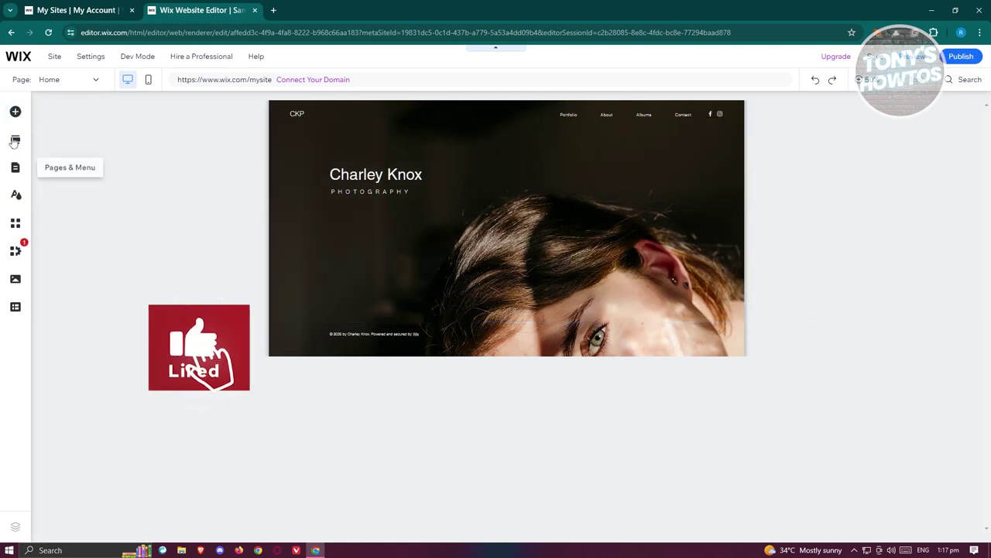
left_click(14, 113)
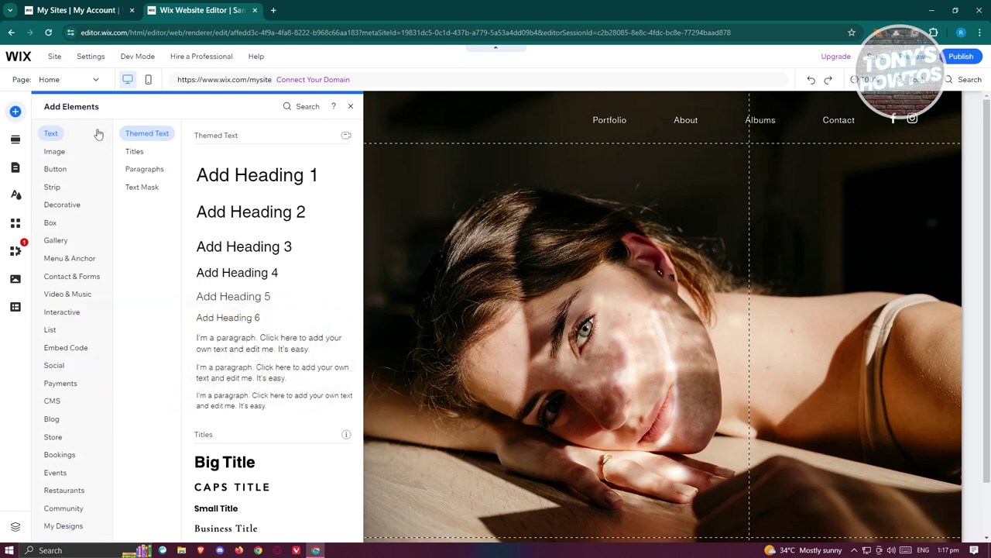
- Browse the element categories and show the Contact & Forms contact form designs
left_click(77, 293)
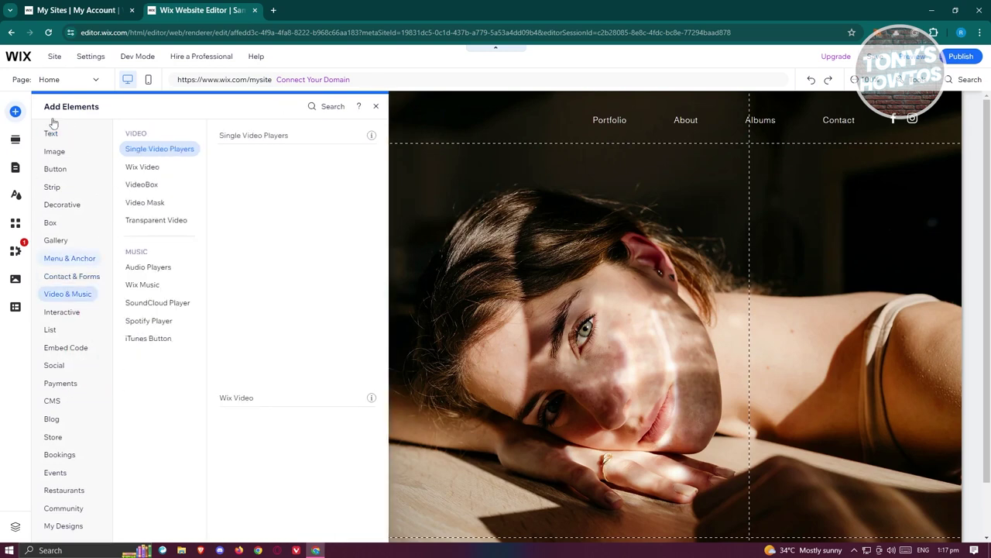
left_click(54, 152)
left_click(69, 169)
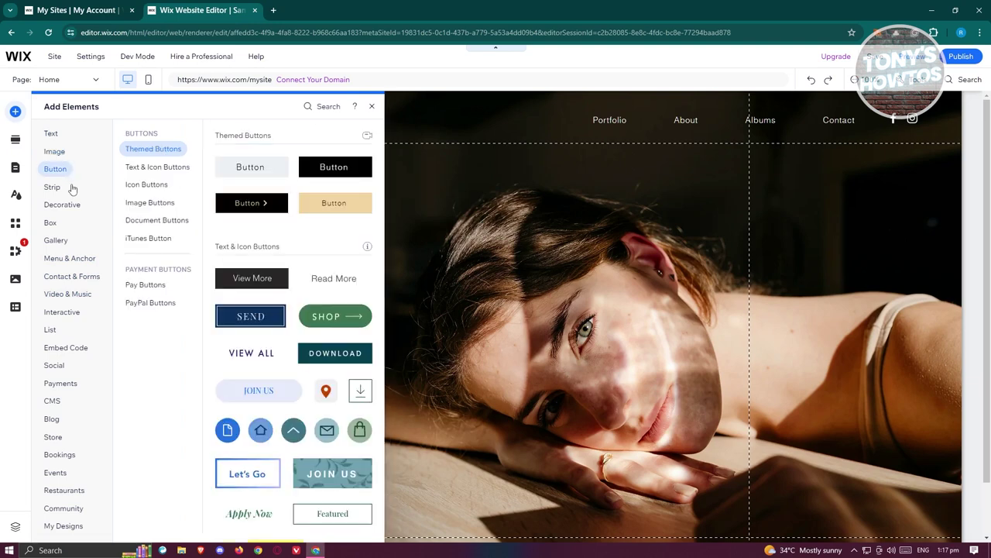
left_click(68, 278)
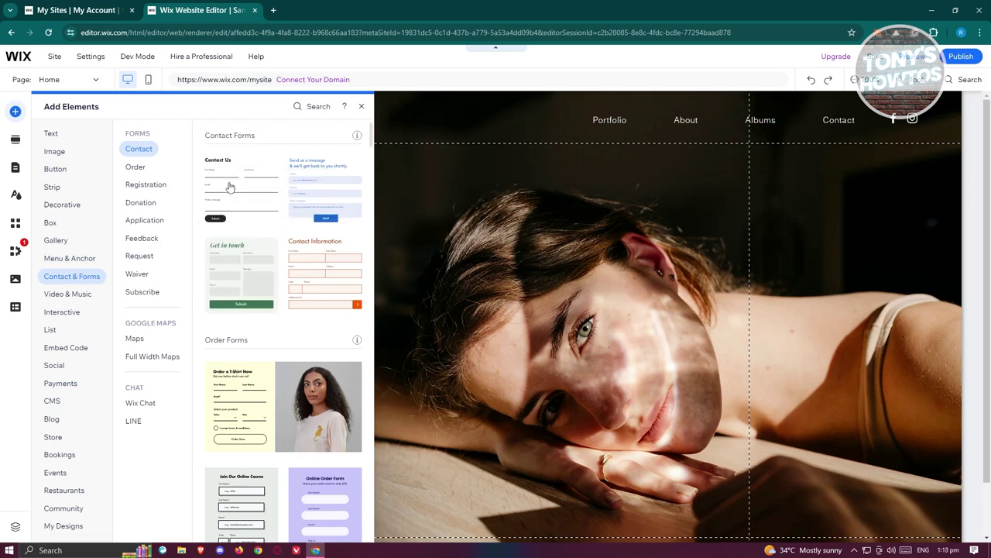
scroll(338, 292, "down", 8)
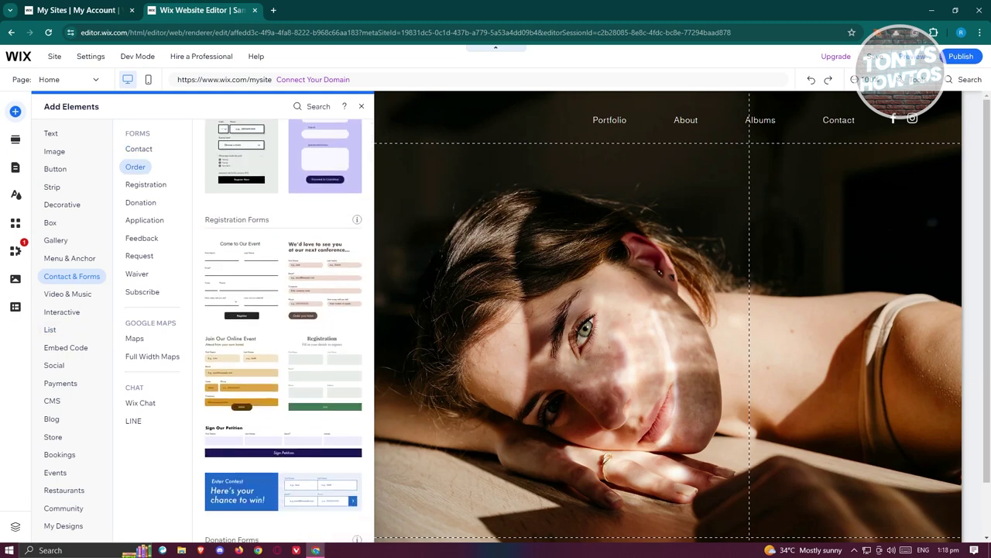
left_click(54, 365)
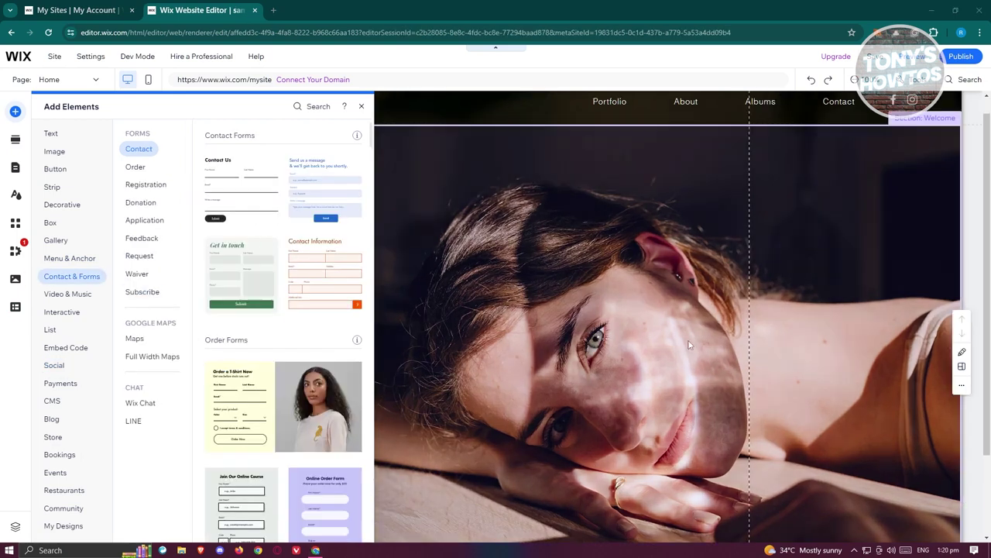
left_click_drag(224, 163, 477, 305)
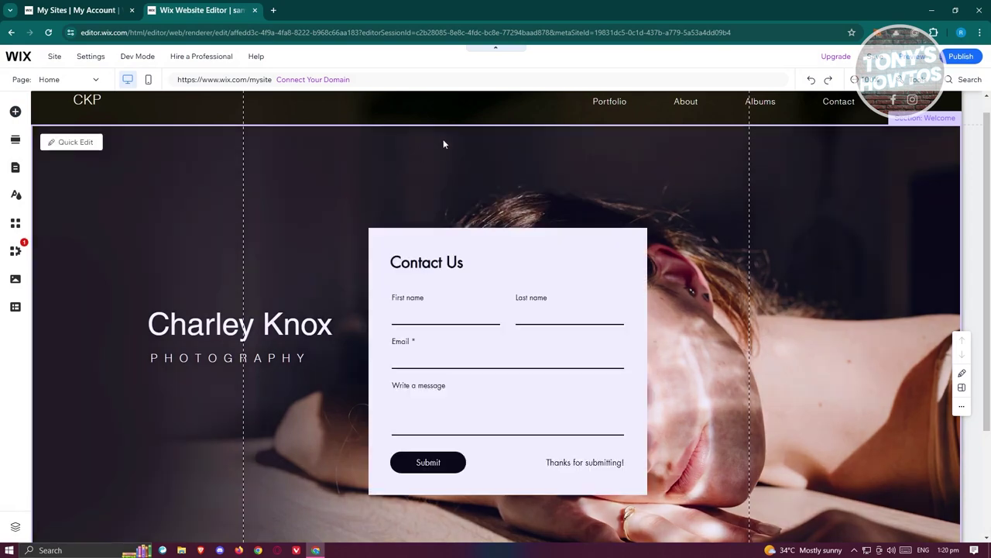
scroll(572, 347, "down", 2)
scroll(577, 345, "up", 2)
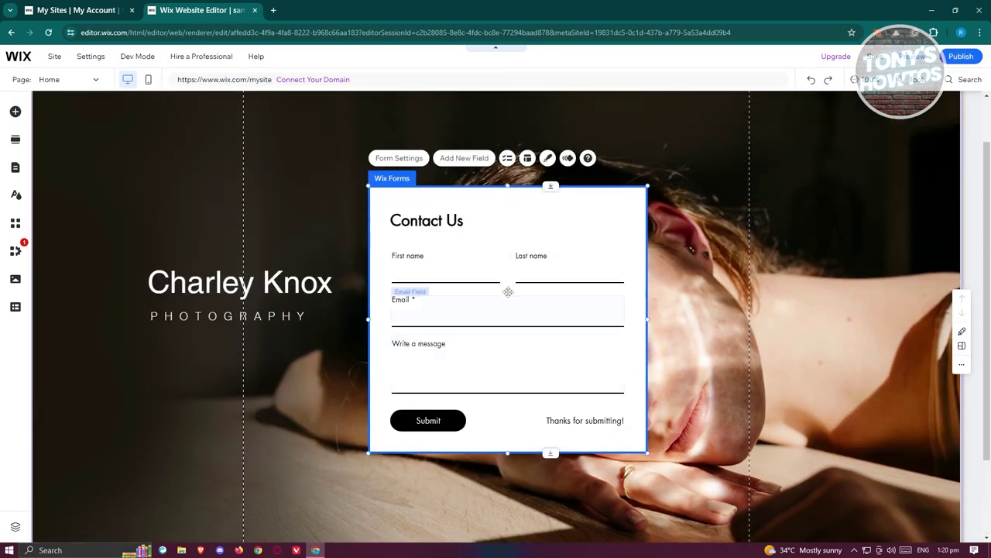
left_click(438, 268)
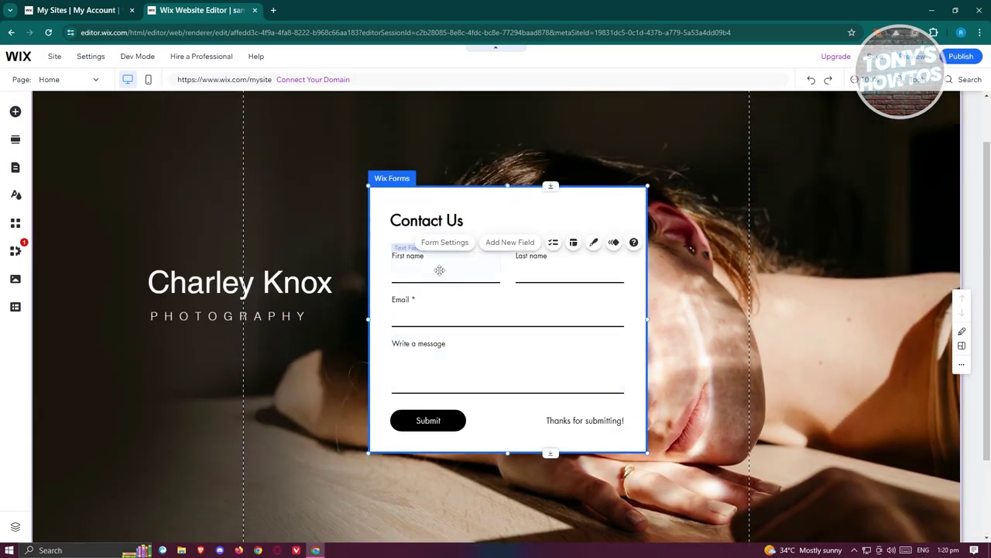
left_click(564, 278)
left_click(412, 315)
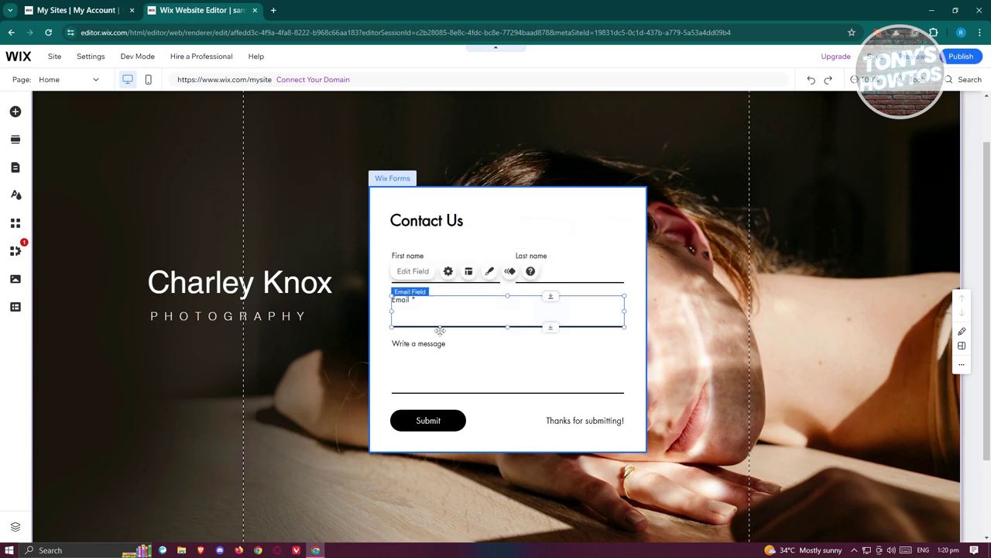
left_click(450, 360)
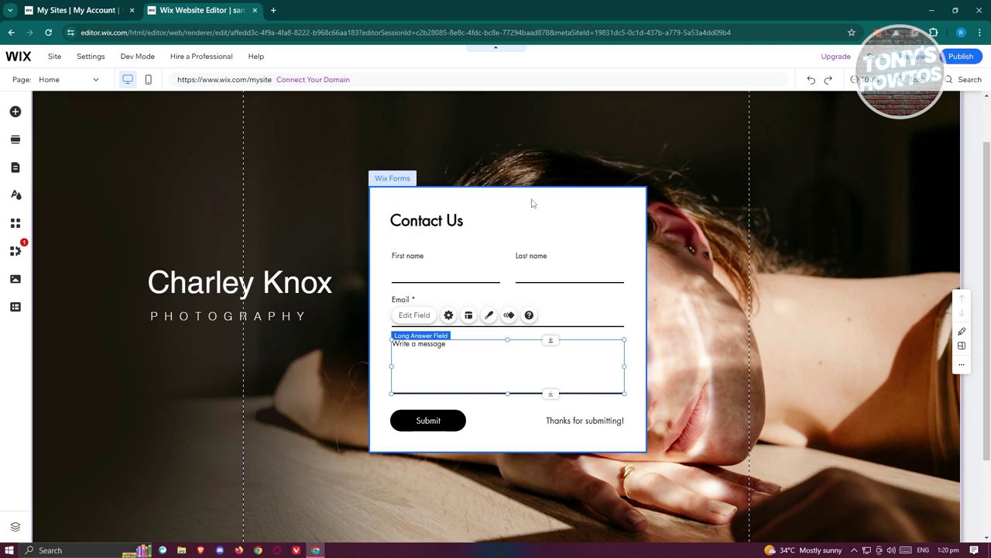
left_click(531, 203)
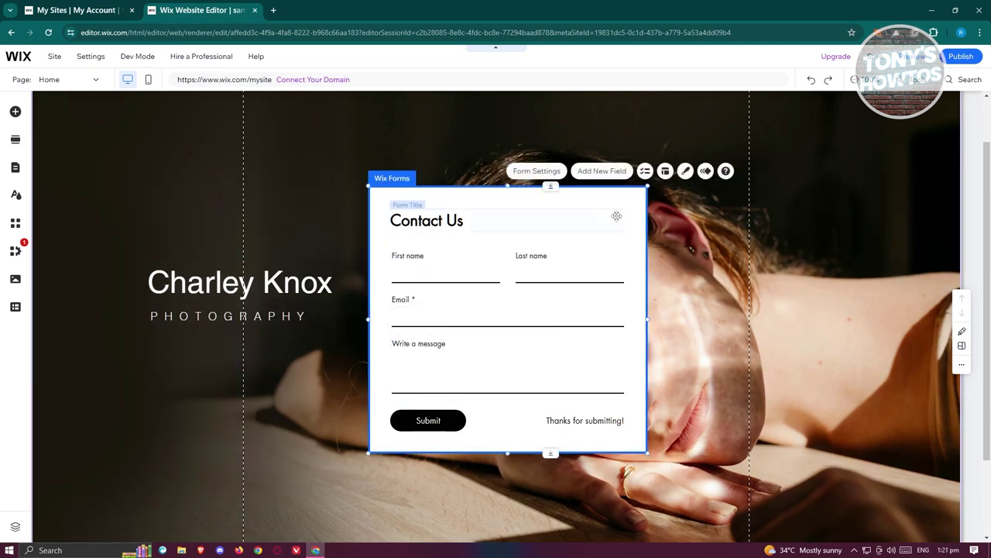
- Open the form's settings and view the Contact Us 2 submissions table
left_click(542, 172)
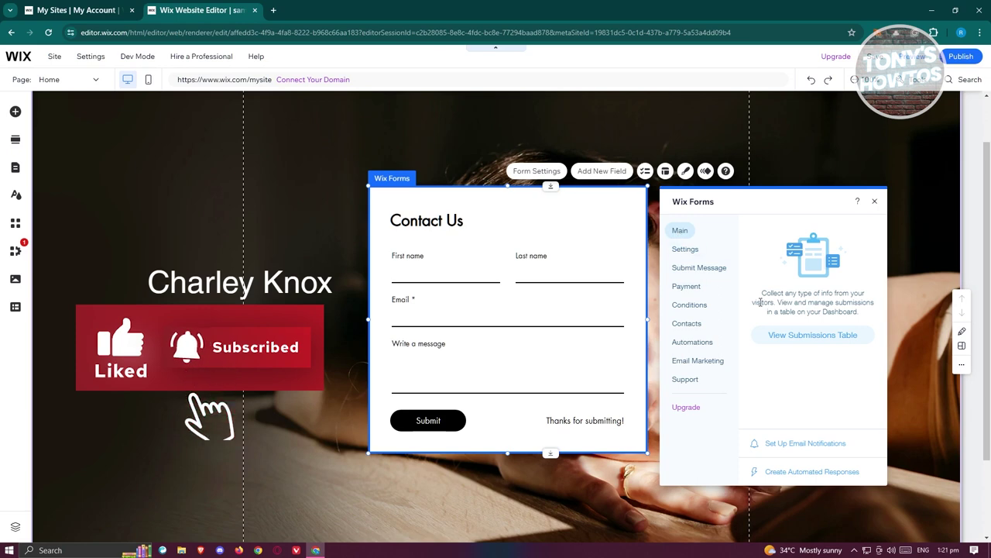
left_click(815, 341)
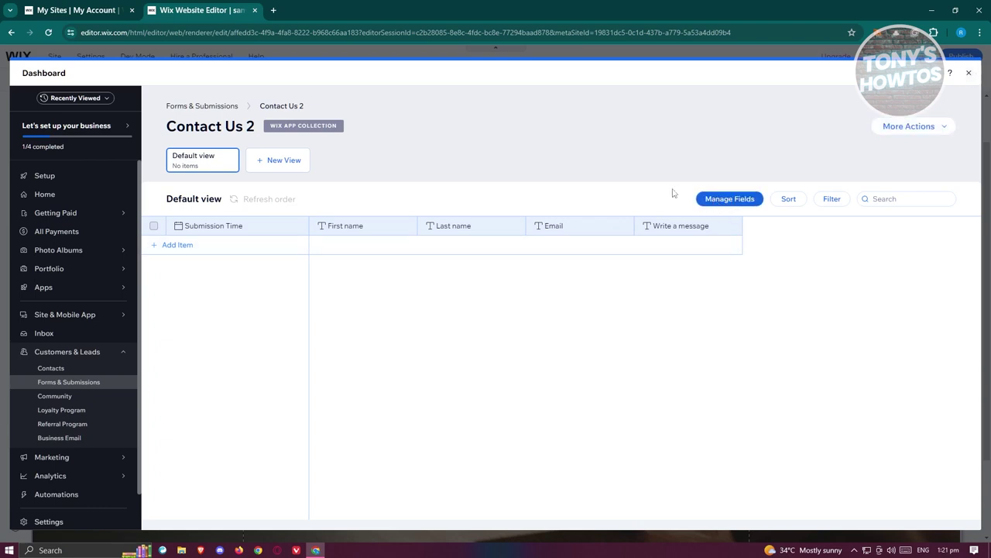
- Check the visible table columns, then create a view named 'view 2' and delete it
left_click(740, 201)
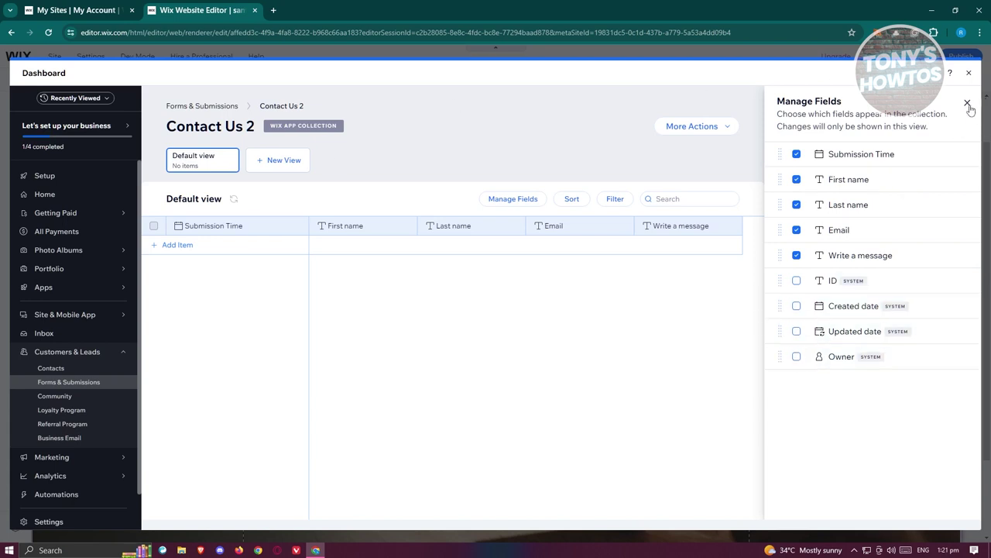
left_click(967, 102)
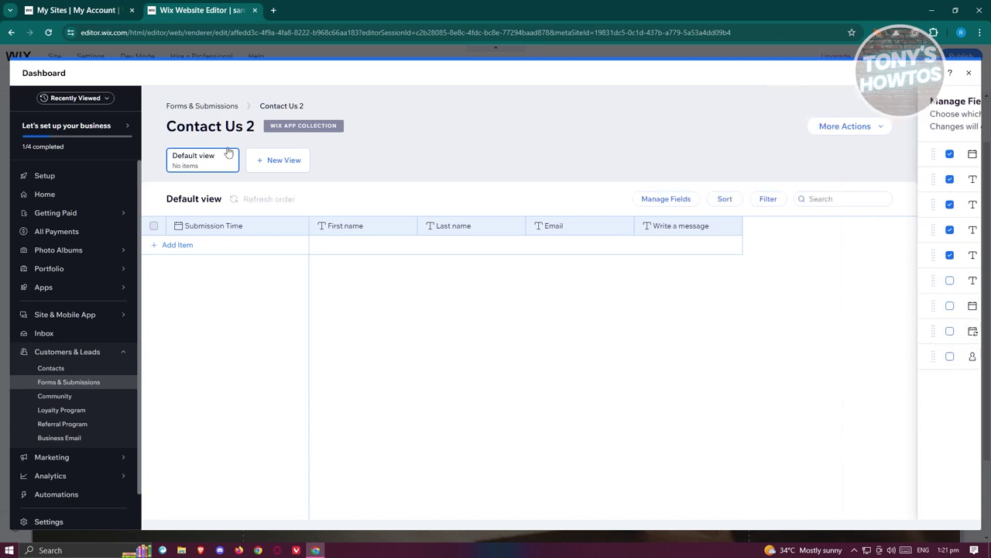
left_click(293, 160)
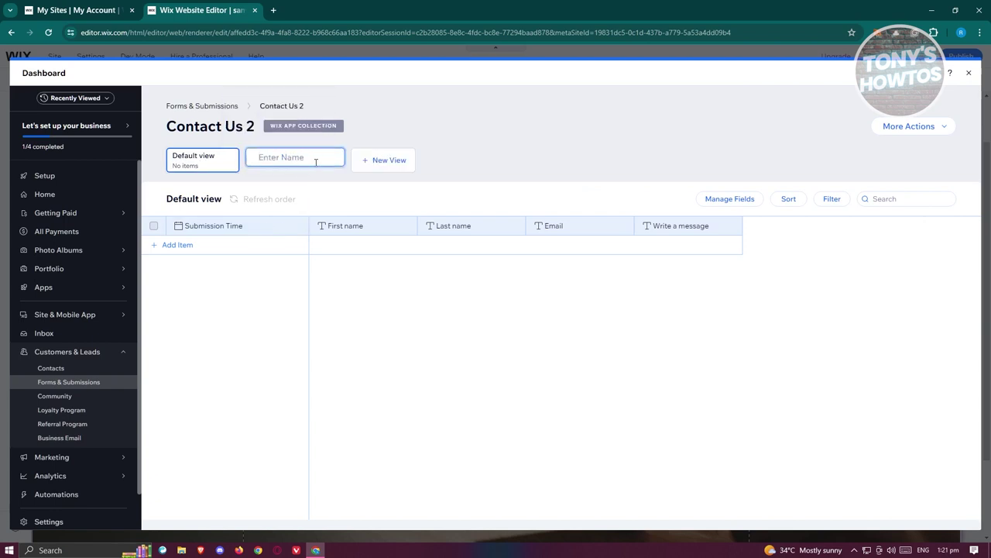
type("view 2")
key("Return")
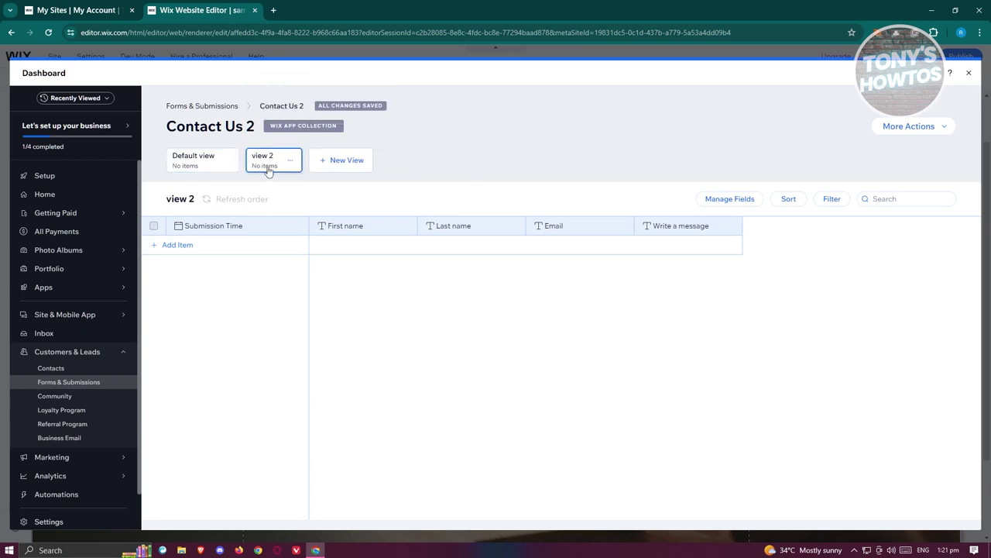
left_click(291, 161)
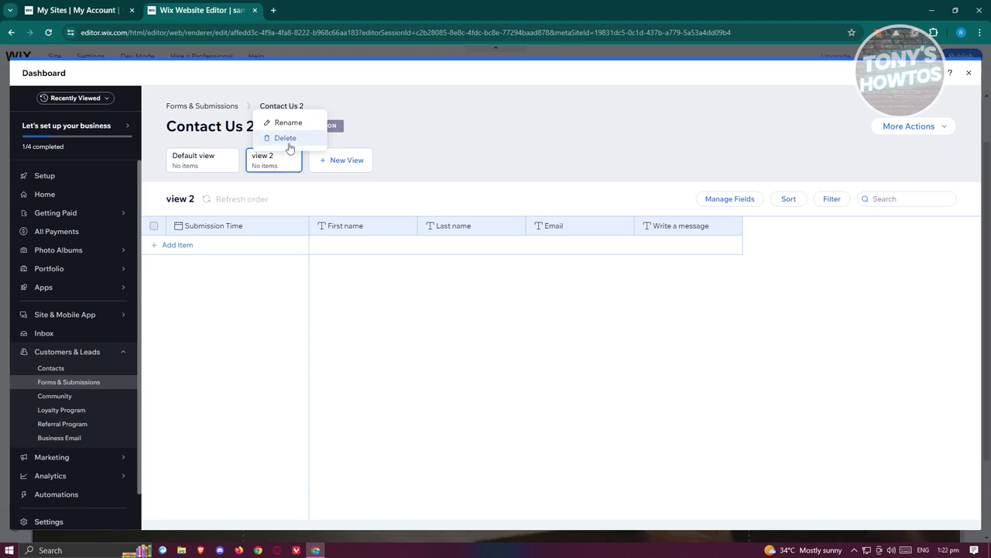
left_click(289, 143)
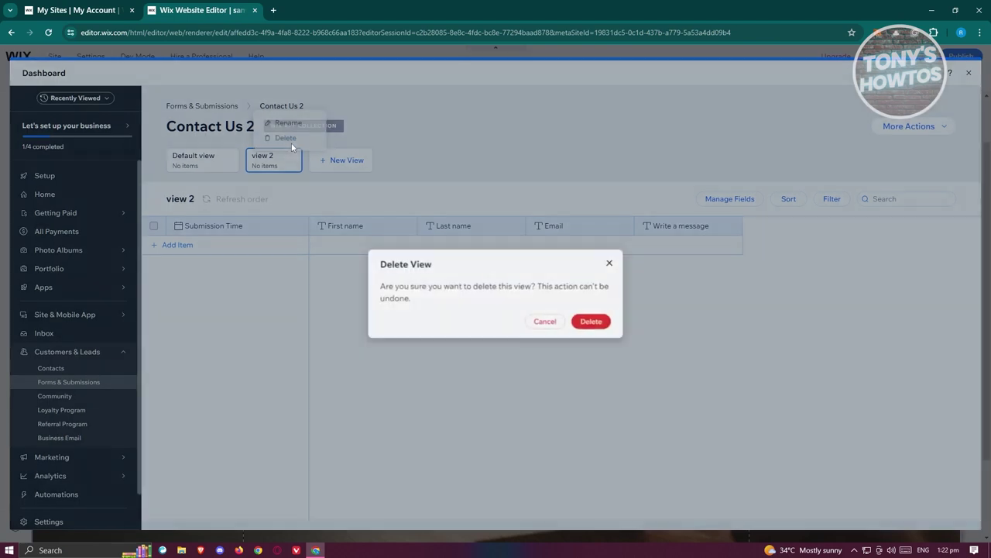
left_click(594, 323)
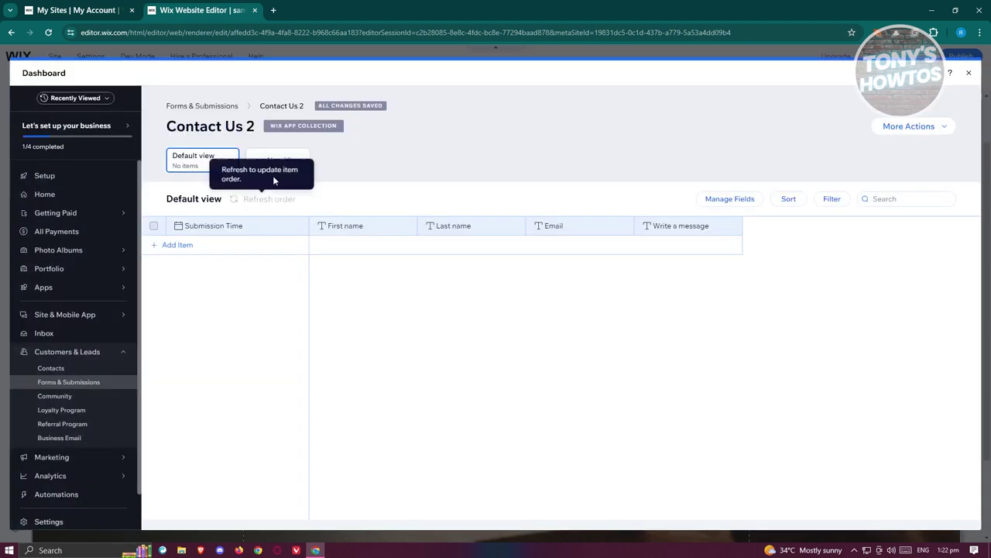
- Look over the import and export actions, then close the dashboard back to the editor
left_click(943, 129)
left_click(944, 129)
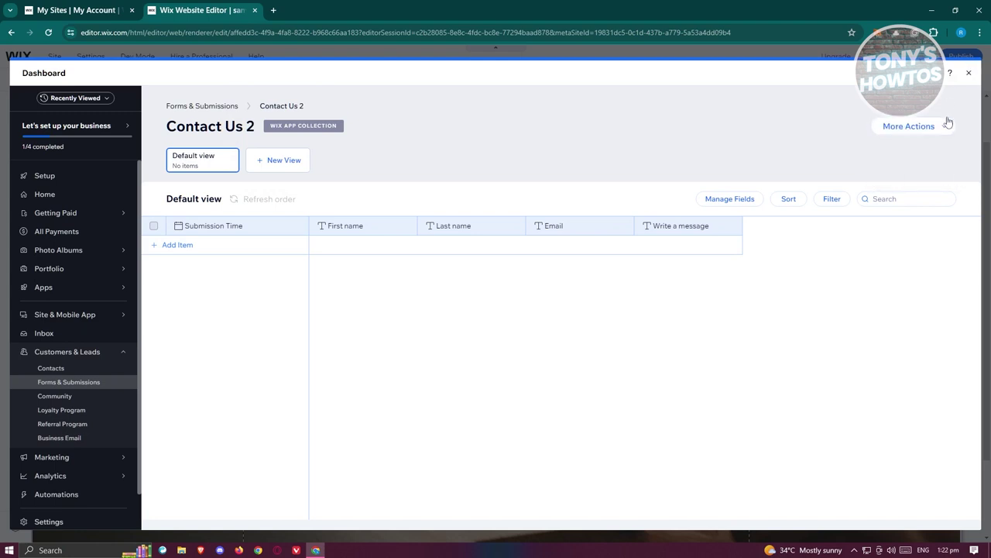
left_click(947, 126)
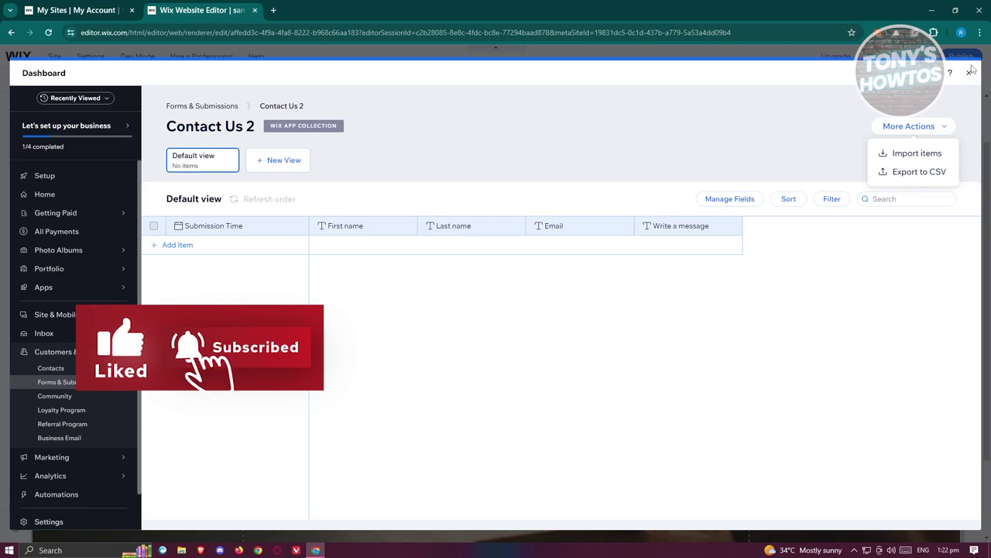
left_click(939, 91)
left_click(968, 72)
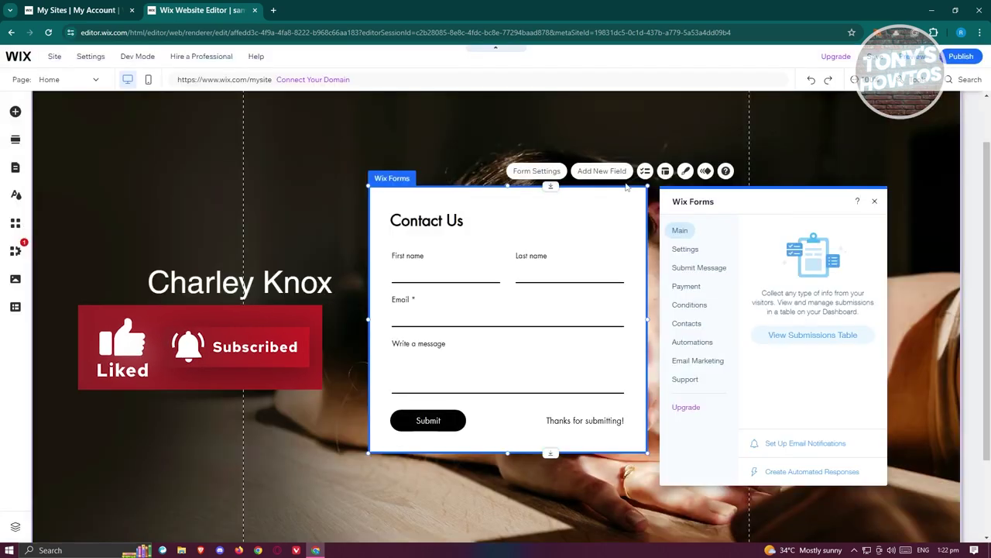
- Rename the form from Contact Us 2 to 'cONTACT'
left_click(686, 249)
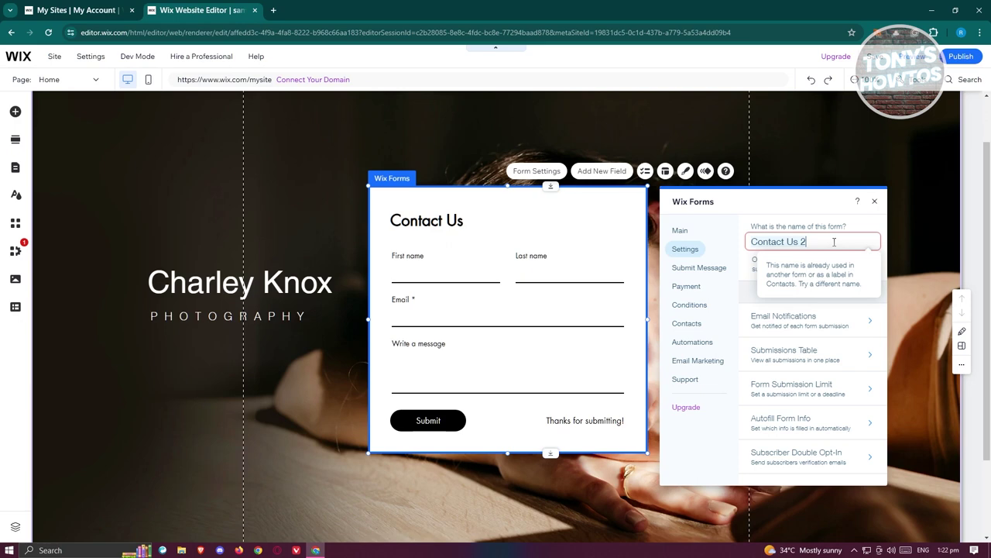
key("ctrl+a")
key("BackSpace")
type("cONTACT")
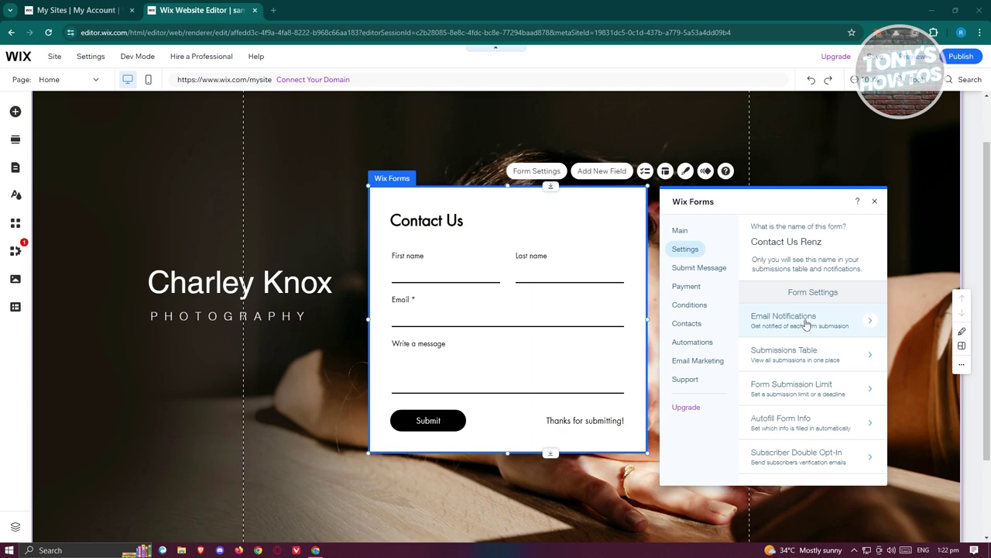
- Browse the Email Notifications and Autofill settings, then show the Submit Message options
left_click(806, 323)
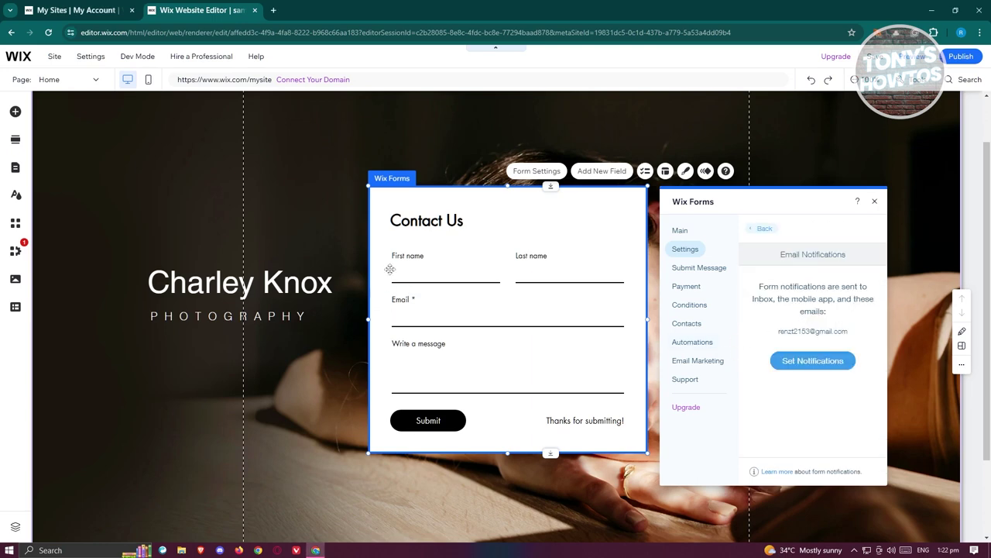
left_click(761, 228)
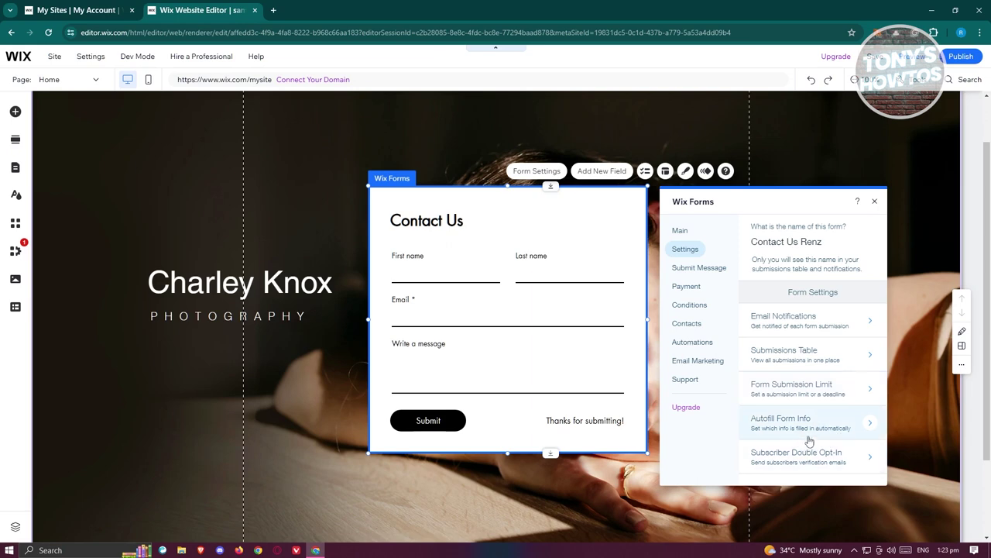
left_click(817, 434)
left_click(759, 228)
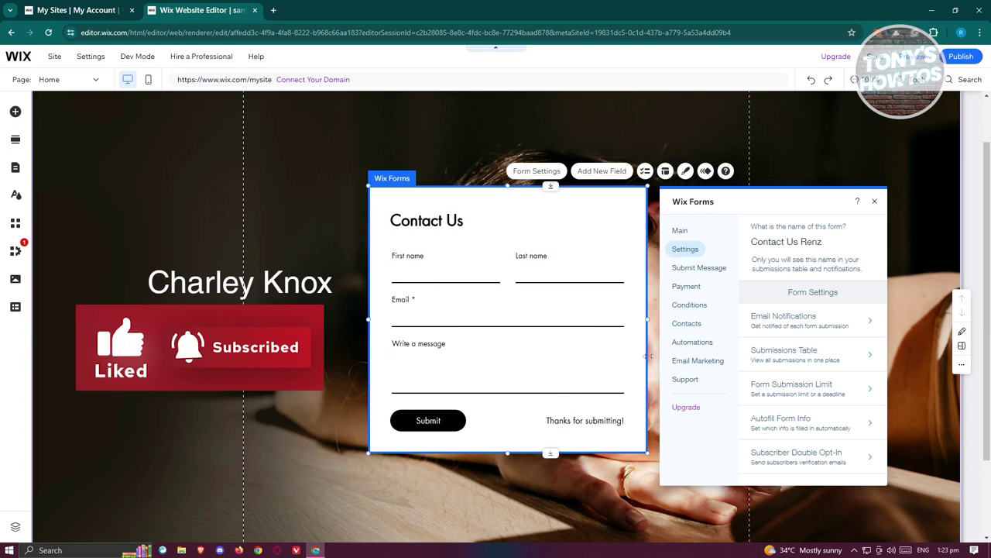
left_click(705, 268)
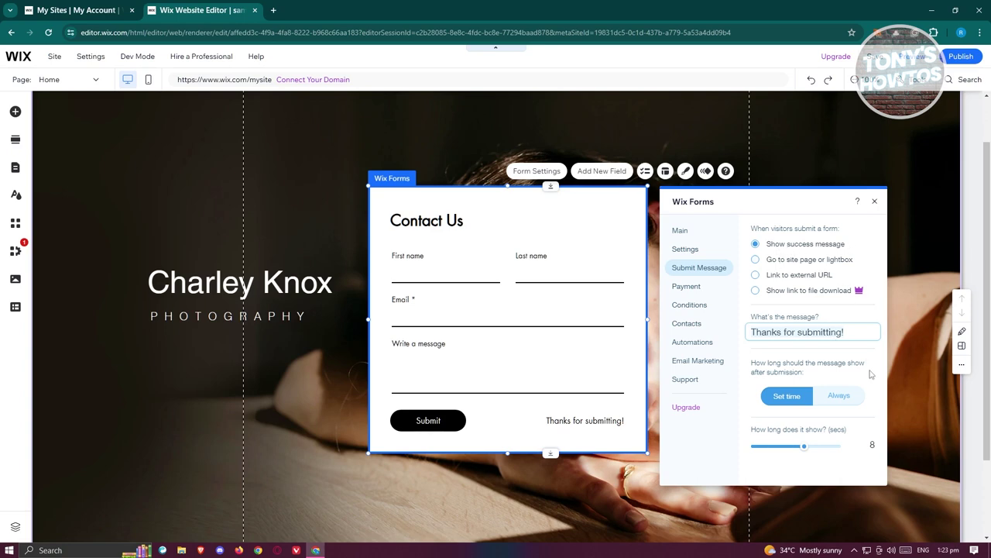
- Browse the Payment, Conditions, Contacts, Automations, Email Marketing and Support options, then list fields to add
left_click(687, 289)
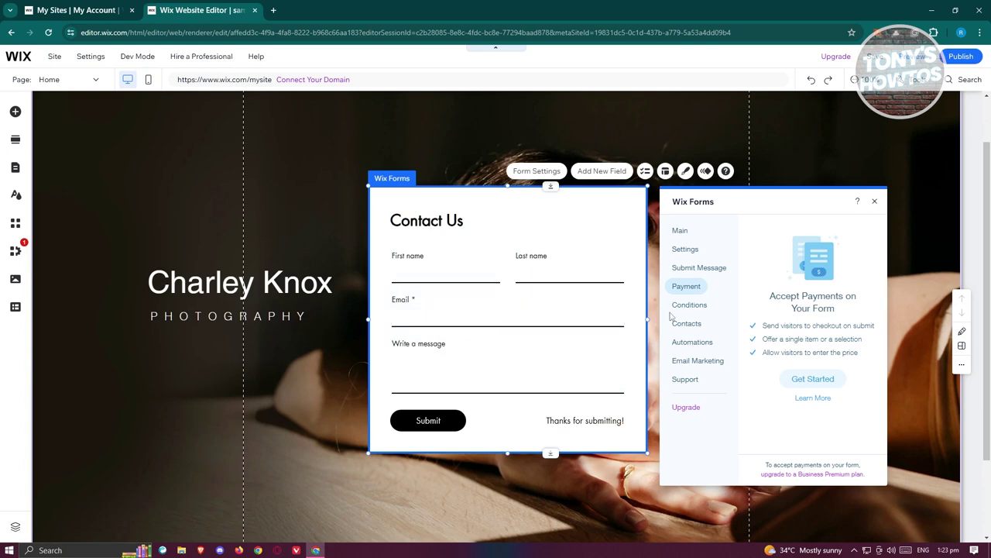
left_click(687, 307)
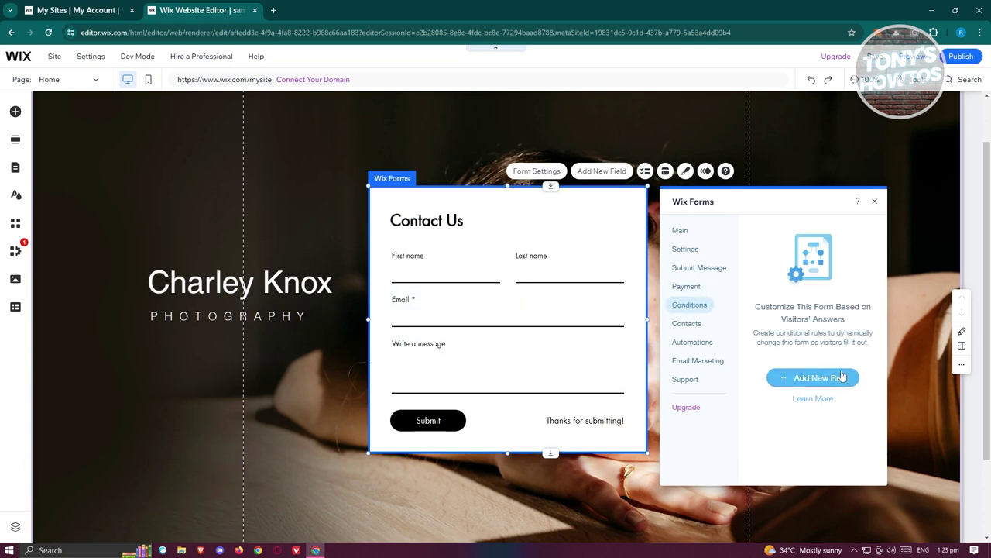
left_click(687, 324)
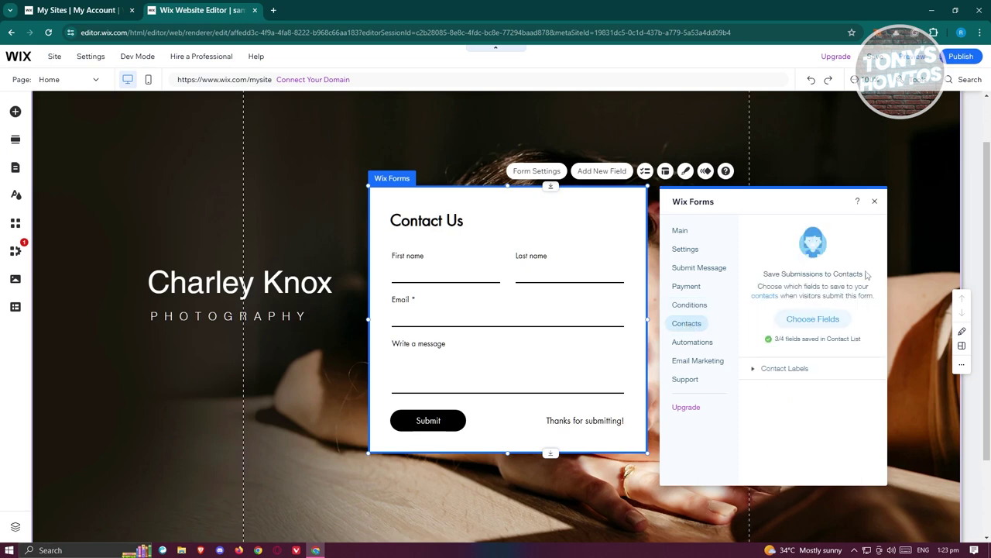
left_click(692, 342)
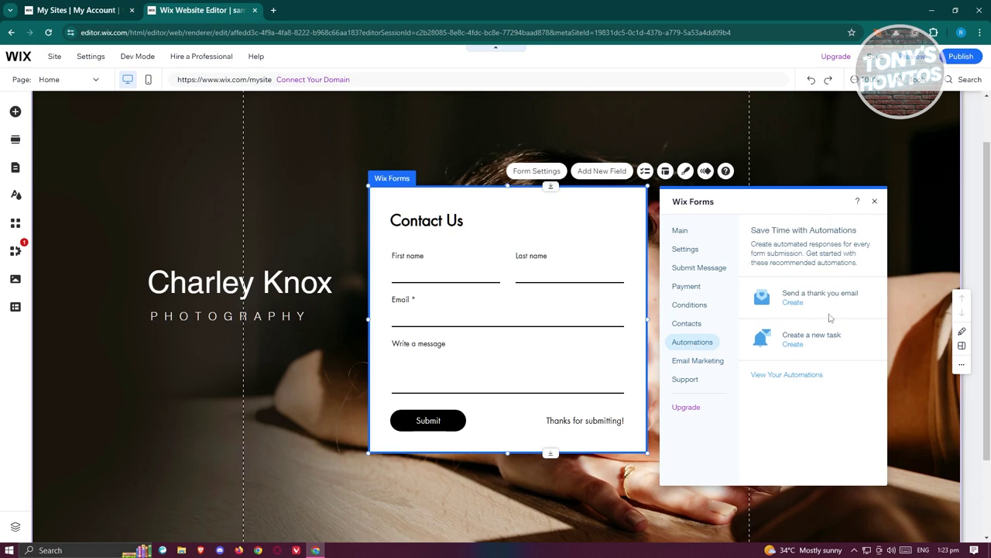
left_click(705, 362)
left_click(701, 379)
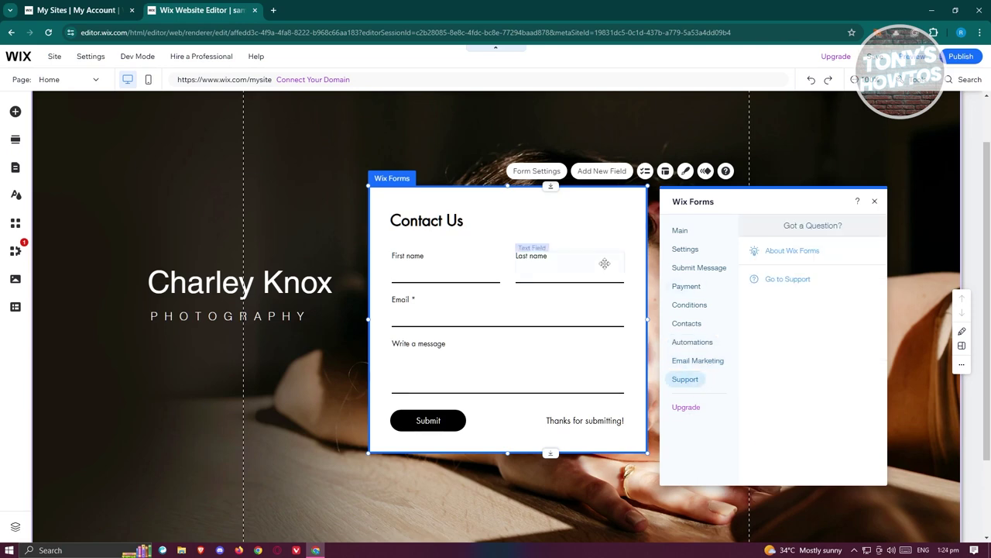
left_click(610, 174)
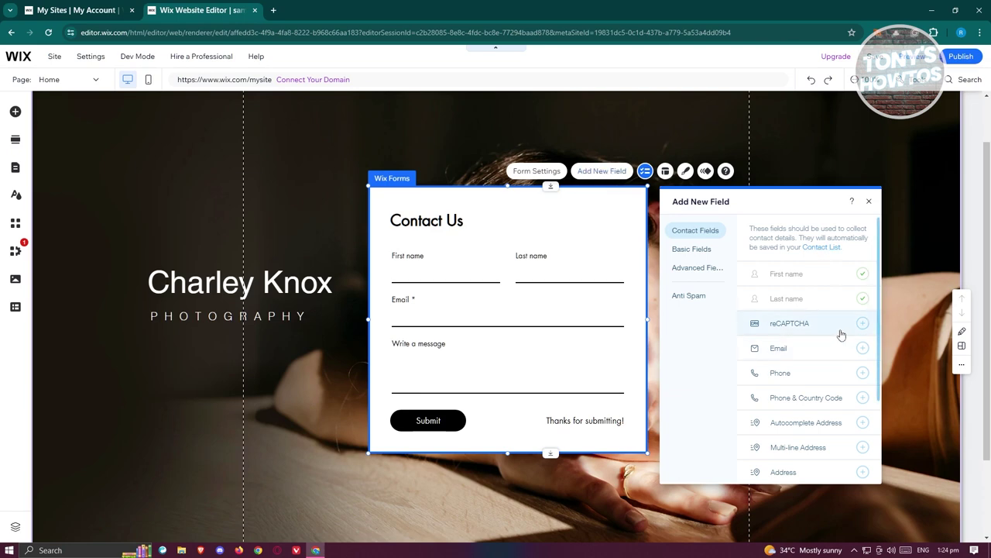
- Add a Phone field and align it below the message box, above Submit
scroll(838, 345, "down", 2)
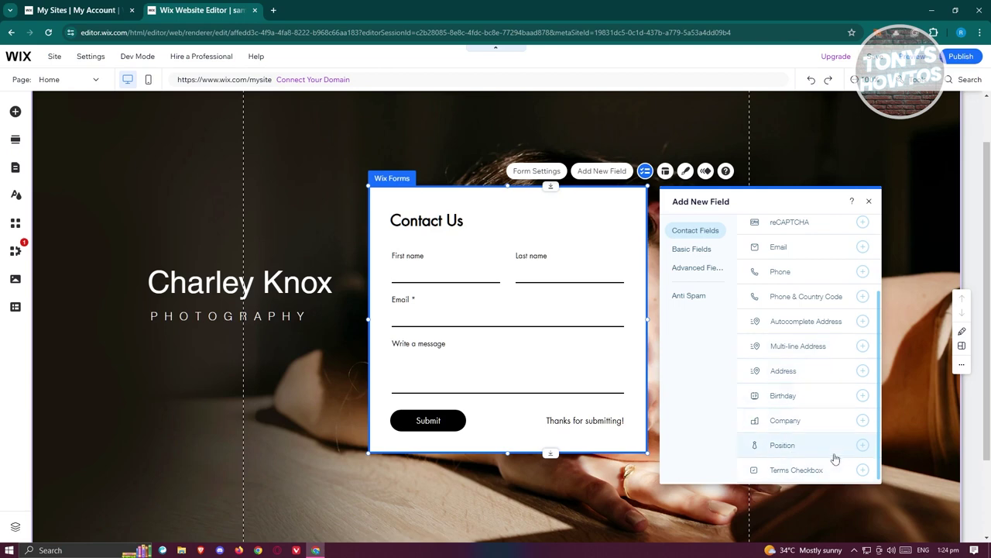
scroll(826, 418, "up", 2)
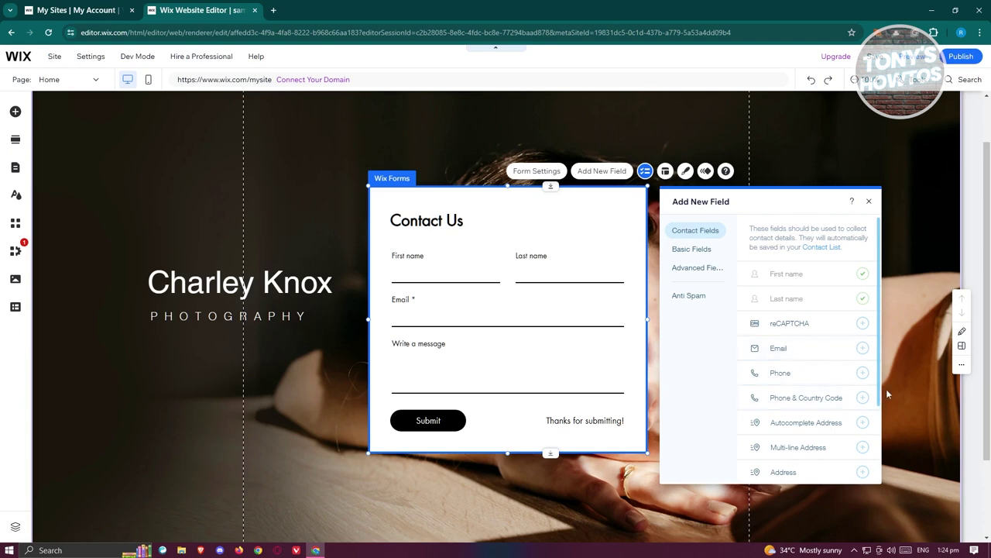
left_click(860, 374)
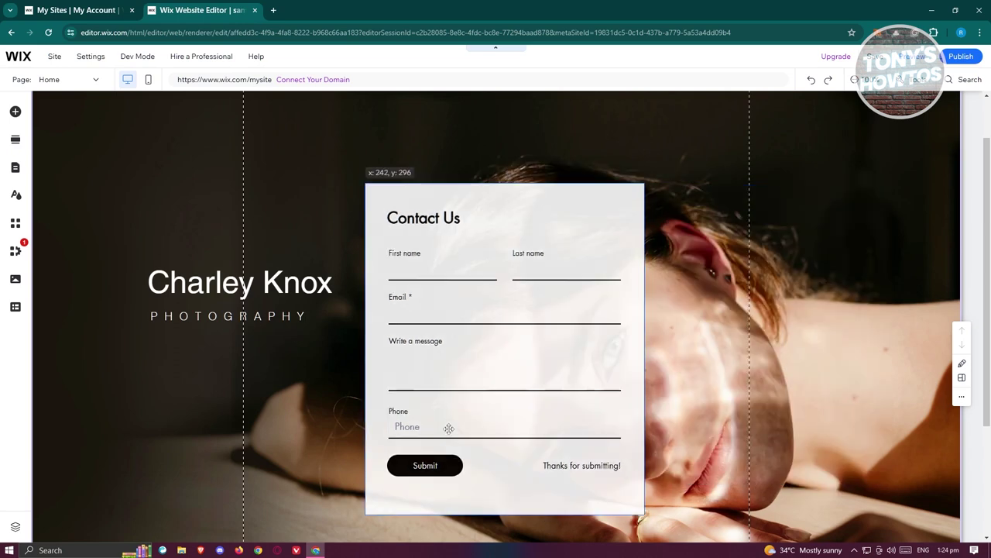
left_click_drag(502, 414, 504, 415)
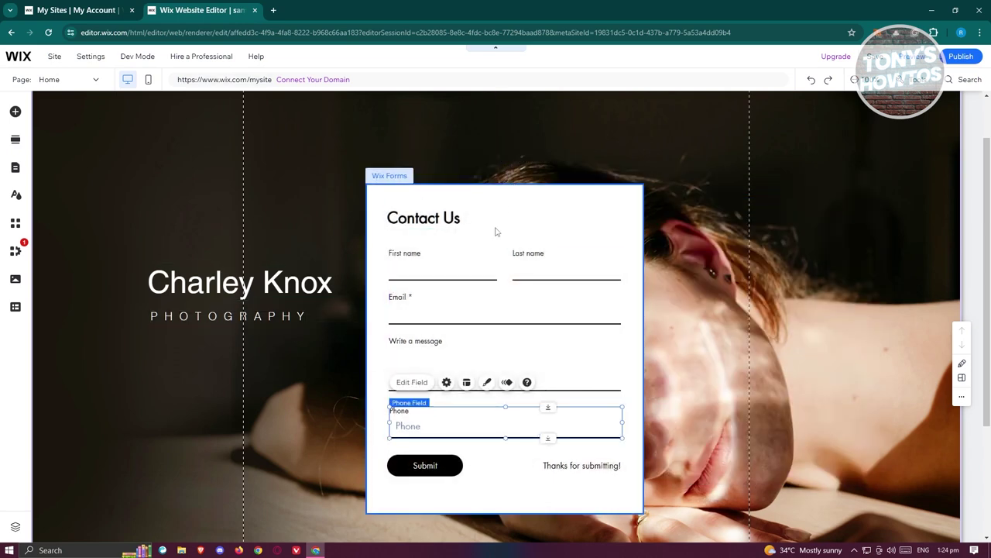
left_click(484, 192)
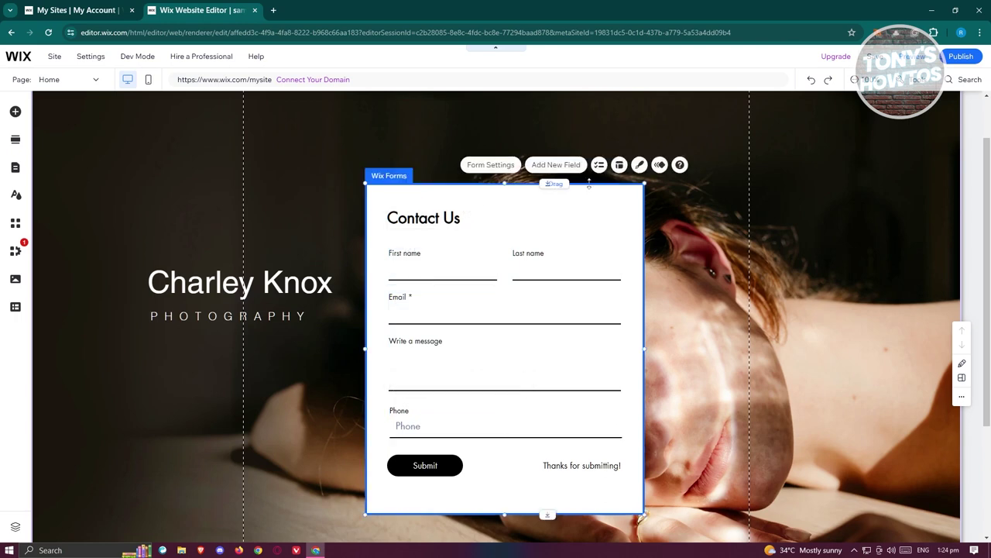
- Browse the Basic, Advanced and Anti Spam field lists, then close and reopen the Add Field panel
left_click(550, 165)
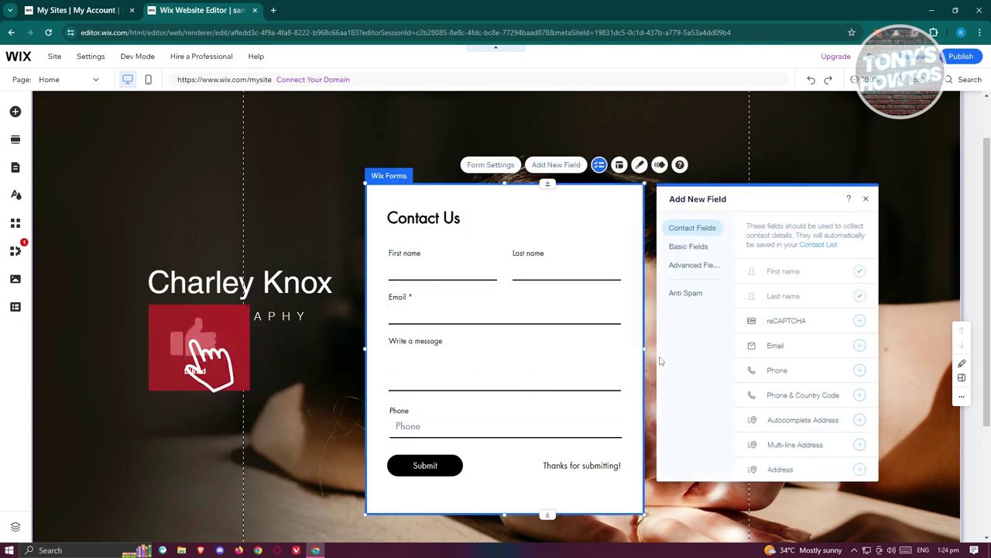
left_click(704, 252)
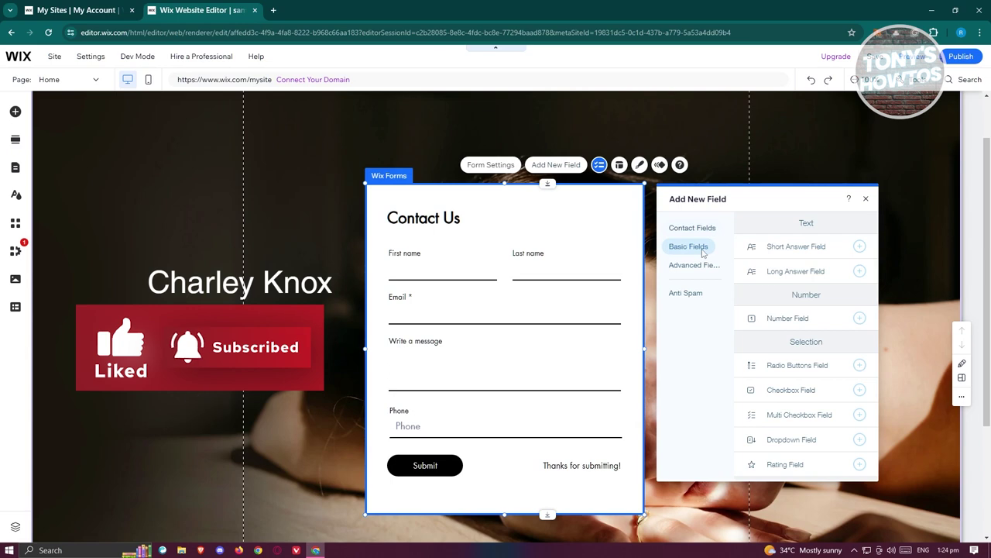
left_click(697, 266)
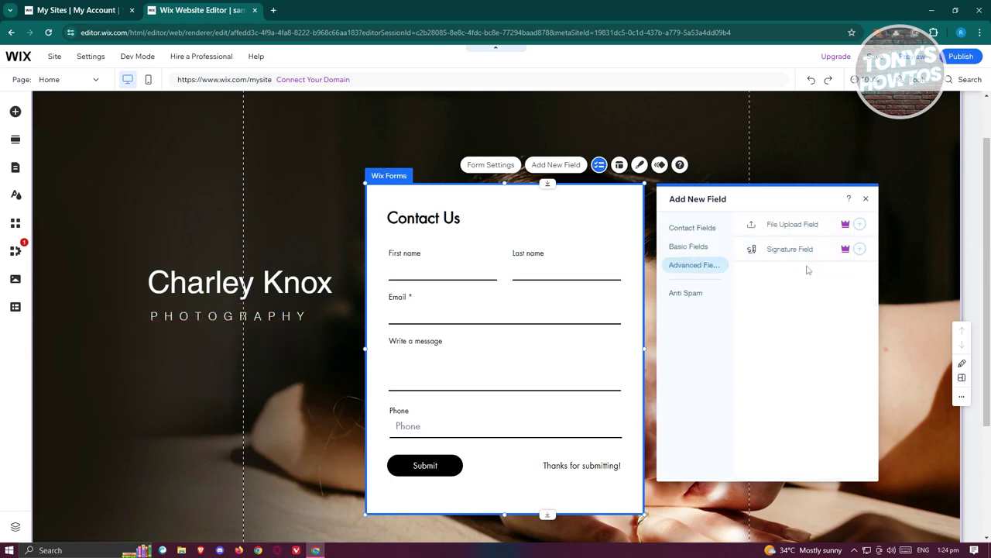
mouse_move(847, 251)
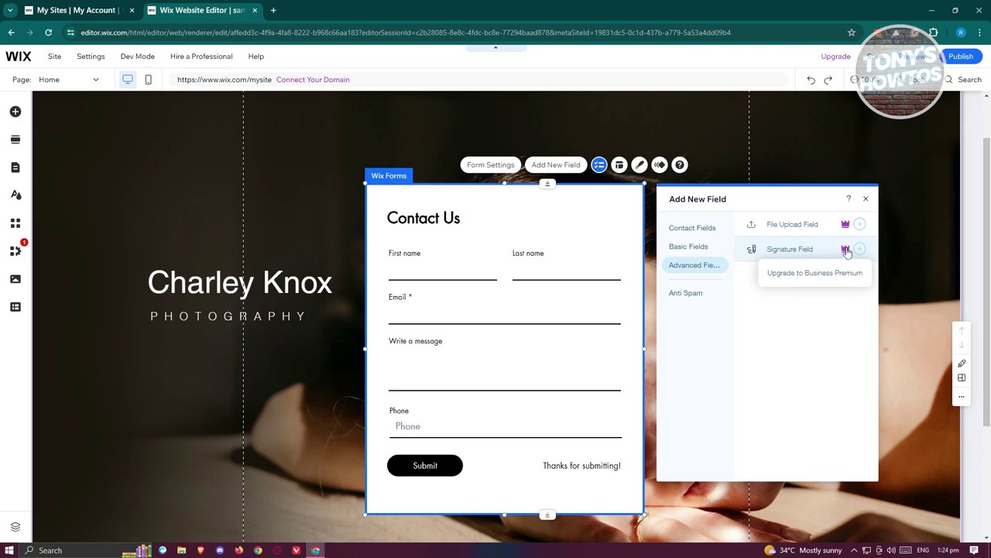
left_click(681, 294)
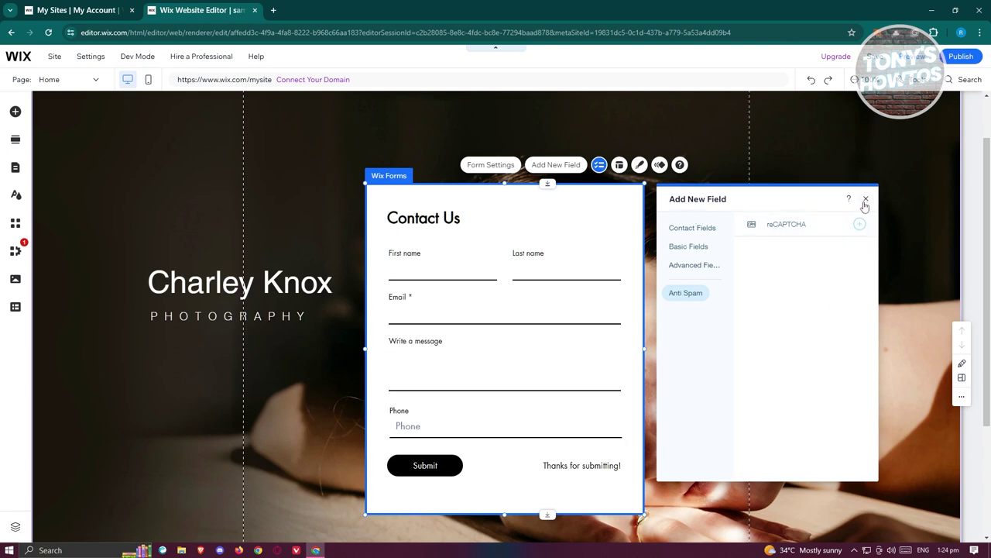
left_click(865, 200)
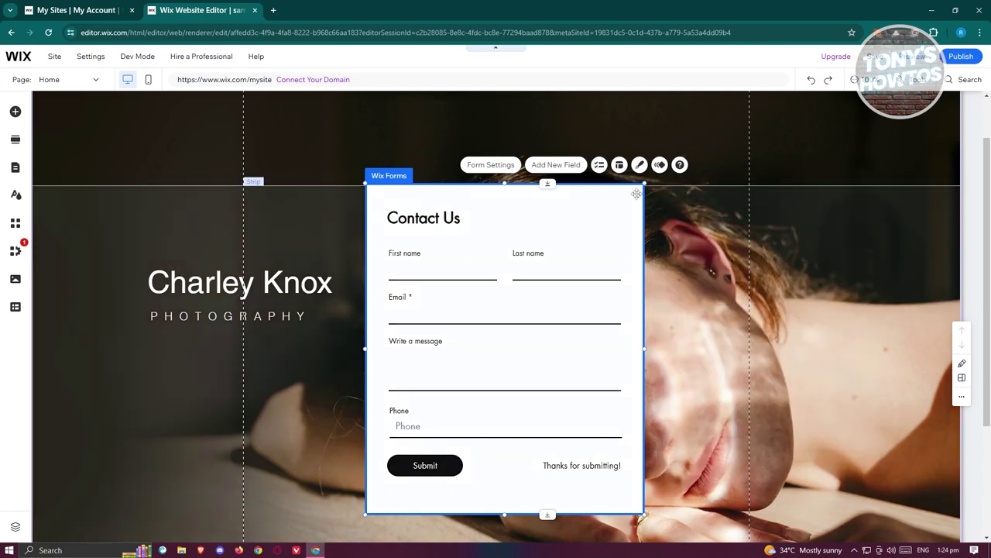
left_click(599, 164)
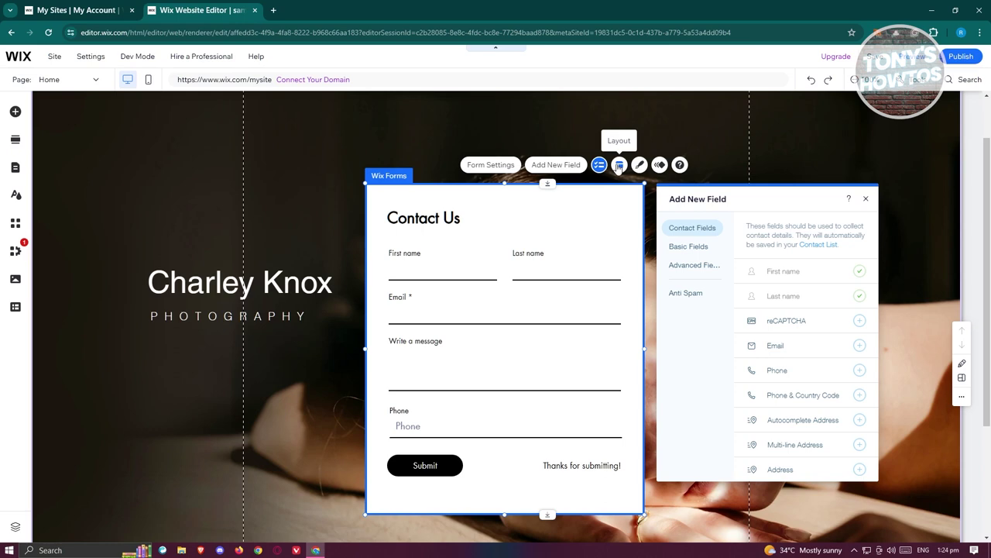
- In the form Layout settings, try larger field title padding and centred titles, then restore left alignment
left_click(618, 165)
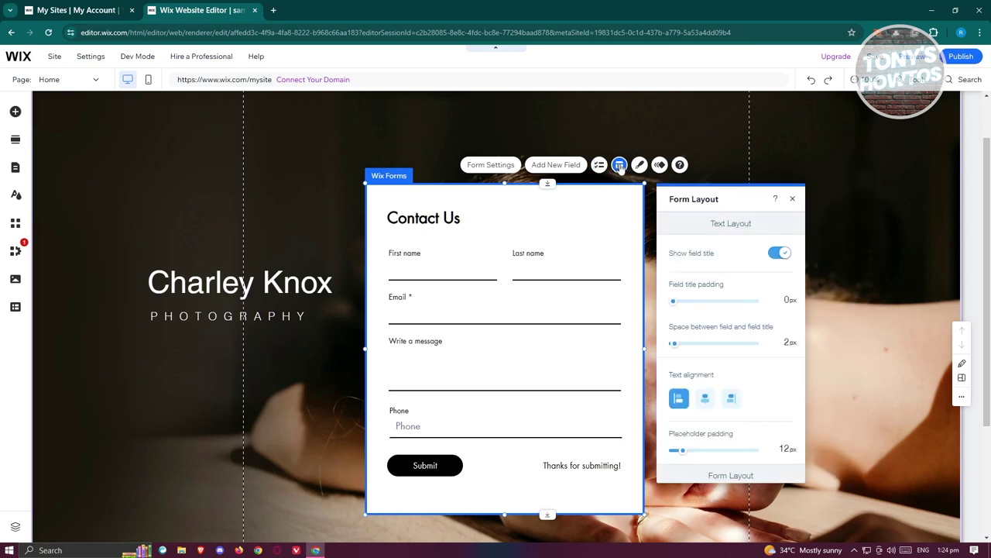
left_click_drag(673, 306, 674, 304)
scroll(774, 356, "down", 2)
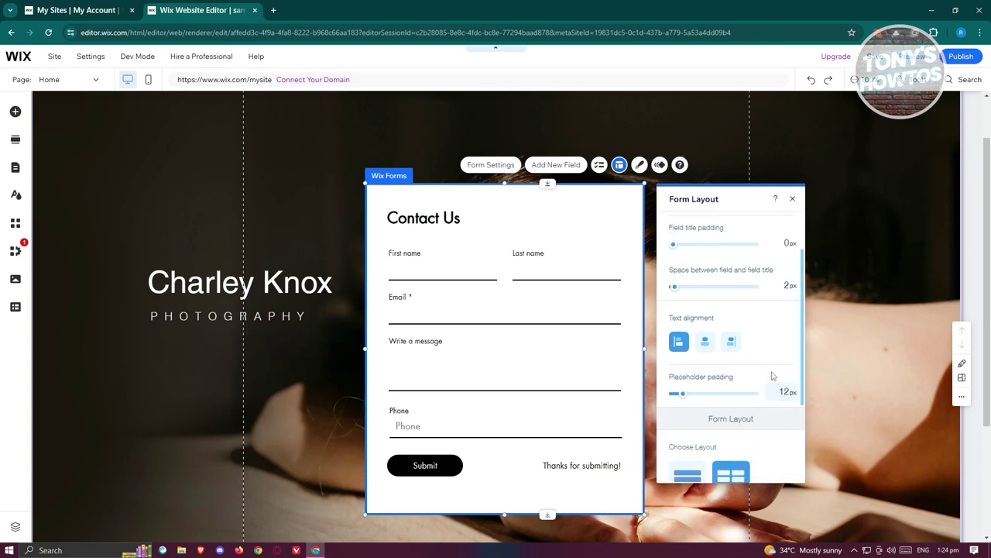
left_click(705, 295)
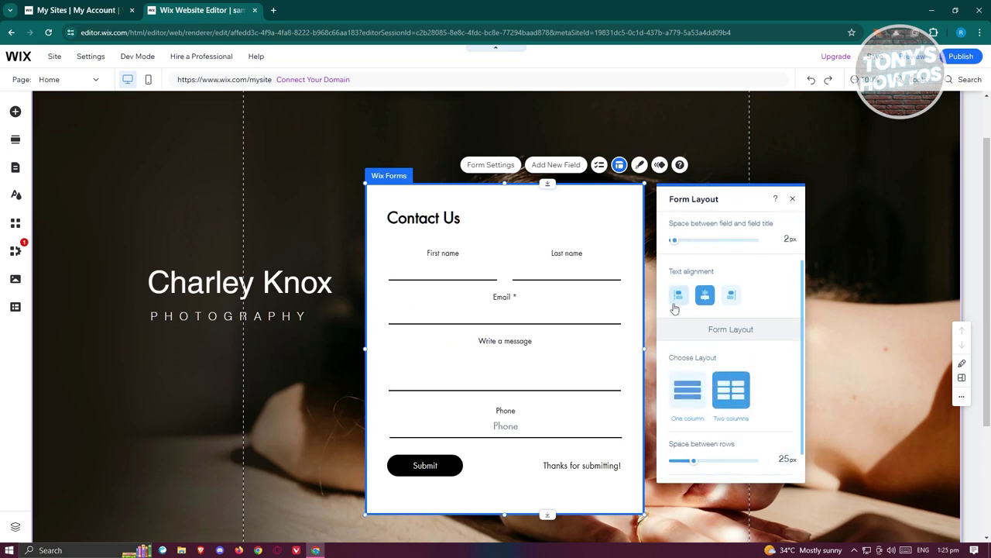
left_click(677, 294)
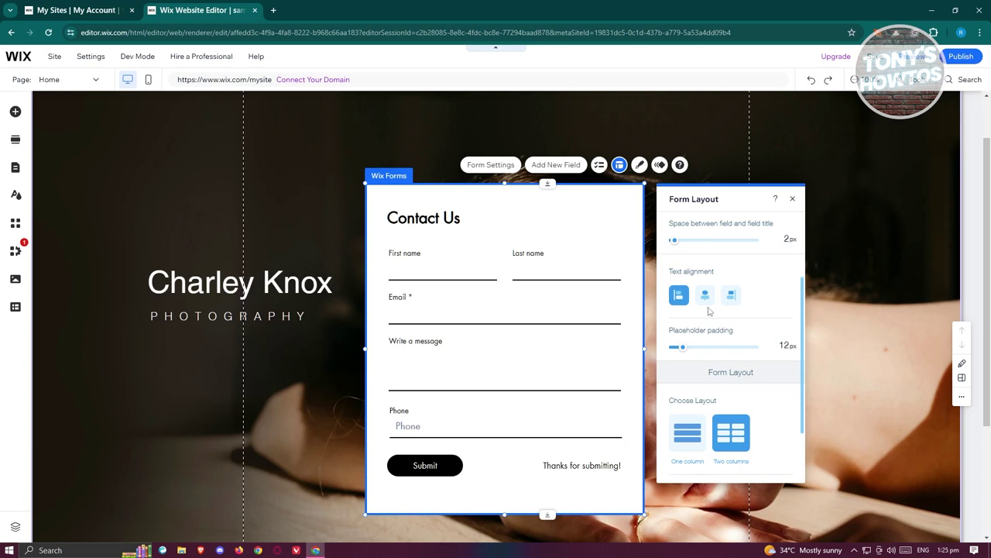
scroll(708, 302, "down", 2)
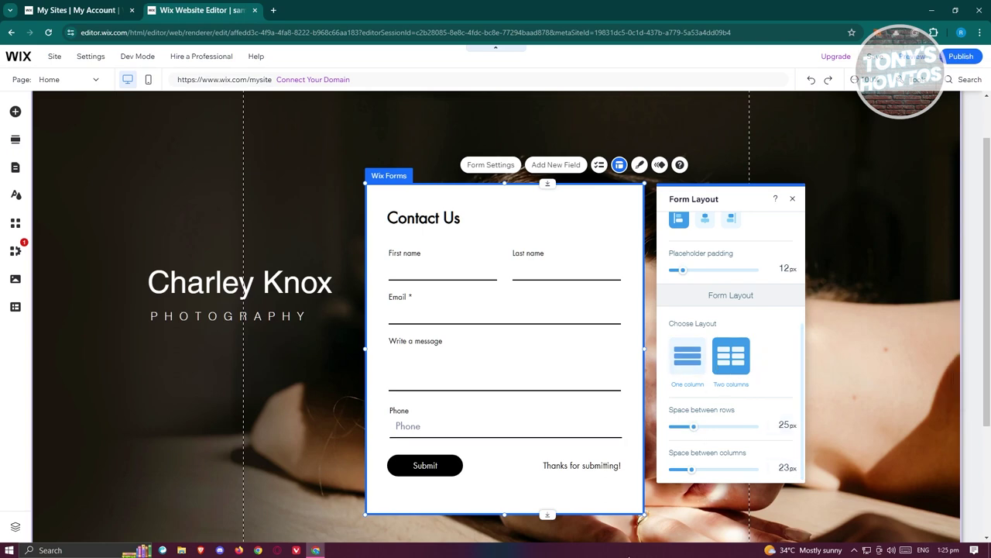
left_click(639, 166)
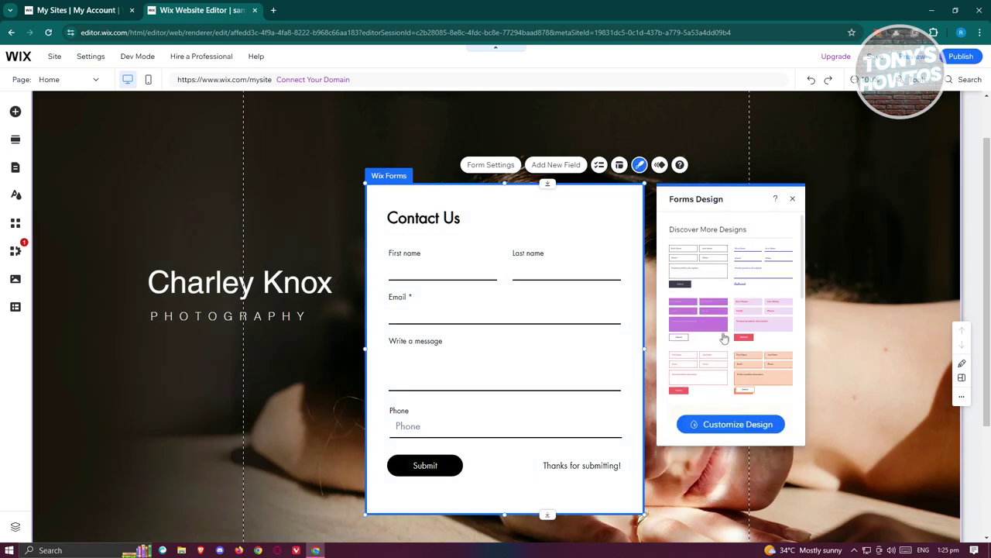
- Apply the peach preset design to the form after briefly trying the black-field design
left_click(778, 375)
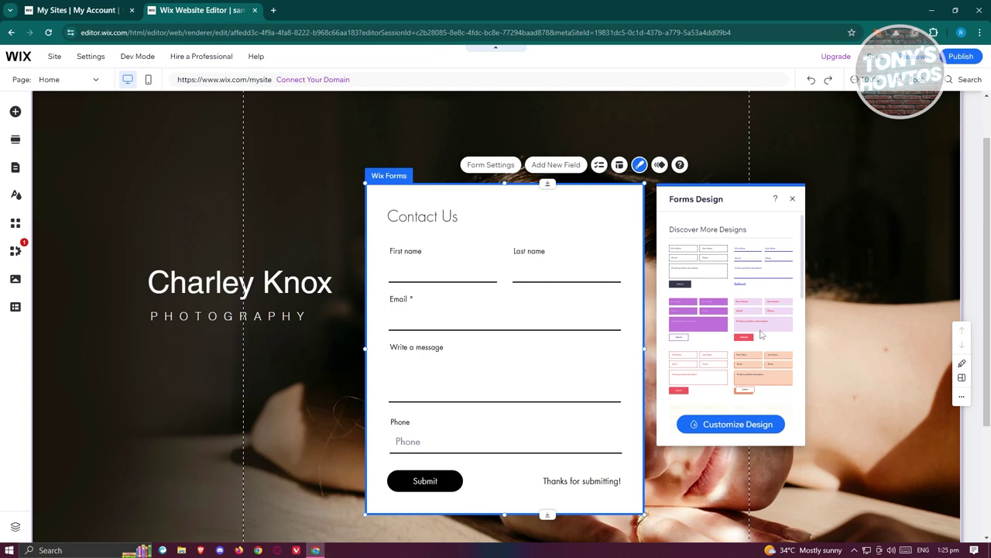
left_click(710, 264)
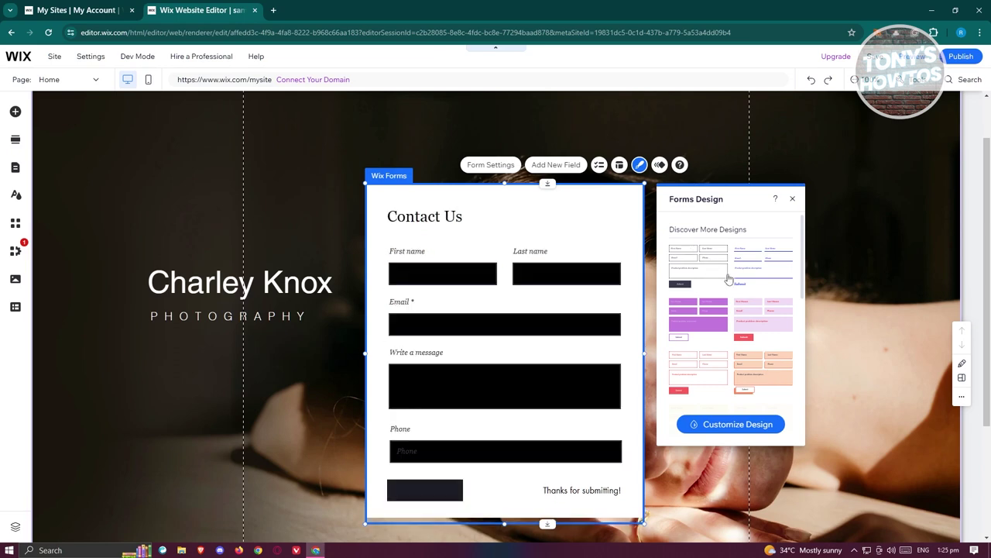
left_click(767, 379)
scroll(736, 354, "down", 2)
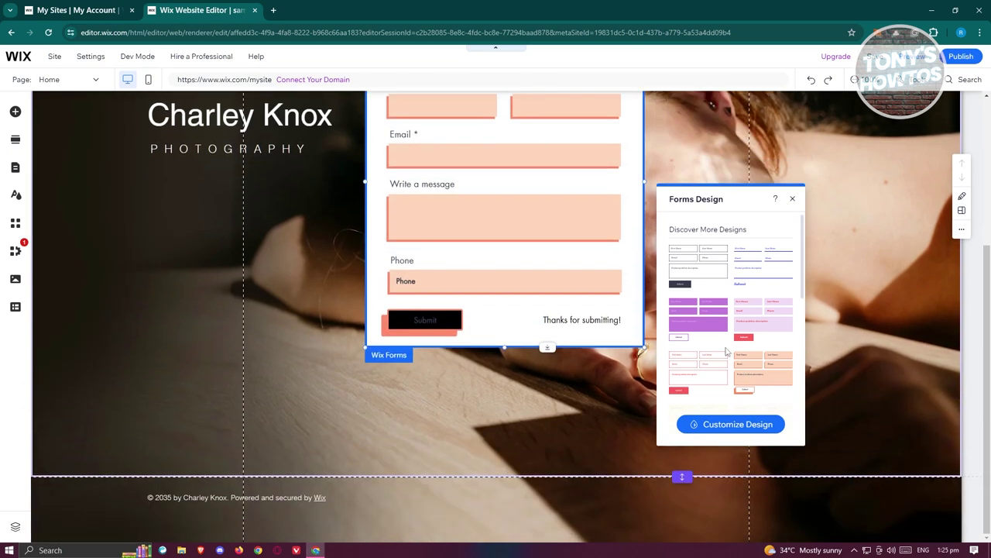
- Close the design options and reselect the whole contact form
left_click(474, 394)
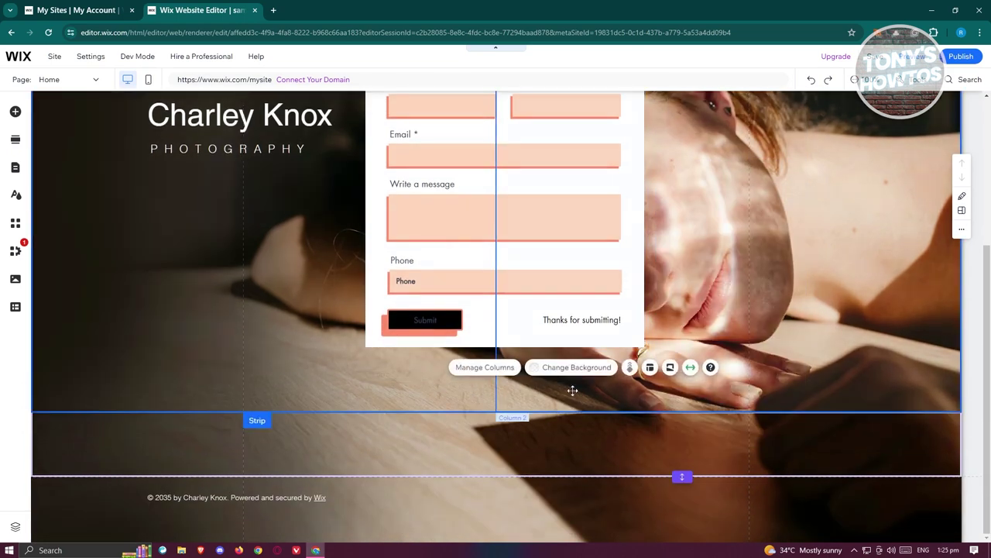
left_click(636, 164)
scroll(682, 272, "up", 3)
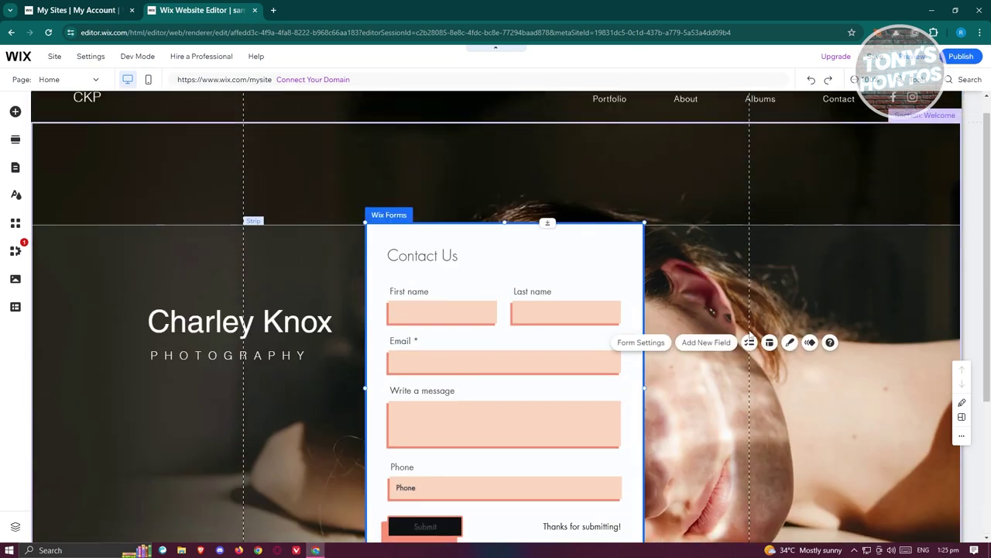
left_click(614, 247)
left_click(626, 229)
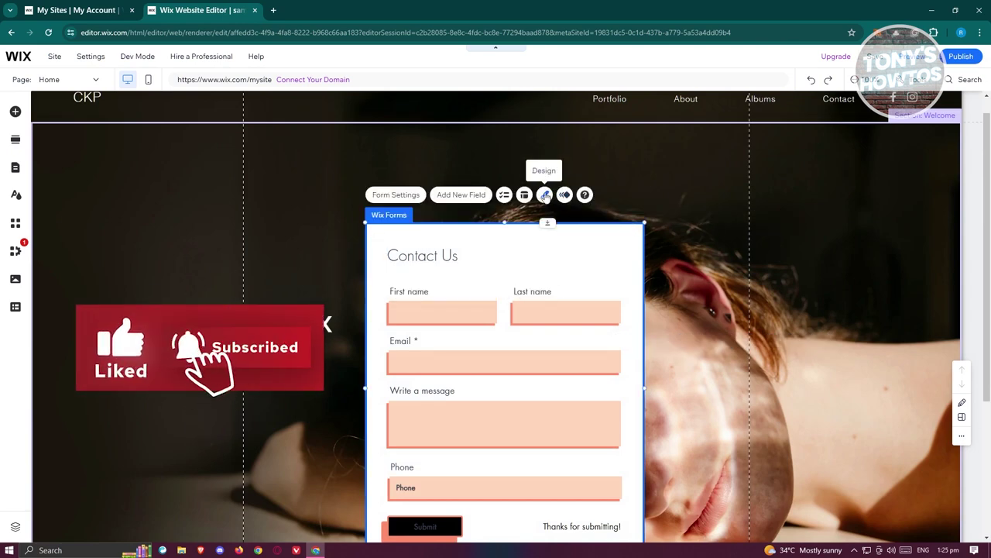
- In Forms Design Customize, look over the input field and Submit button styling options
left_click(546, 196)
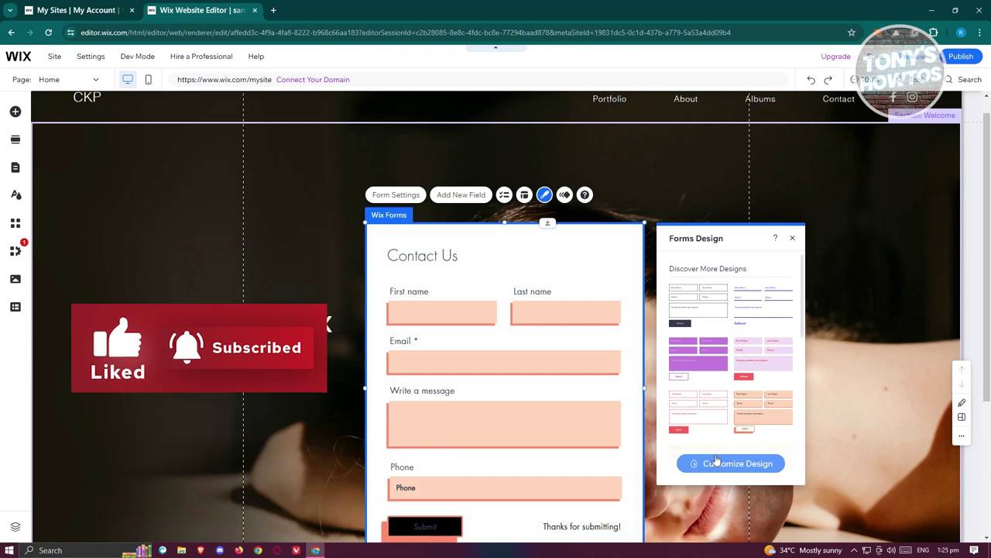
left_click(717, 462)
left_click(781, 268)
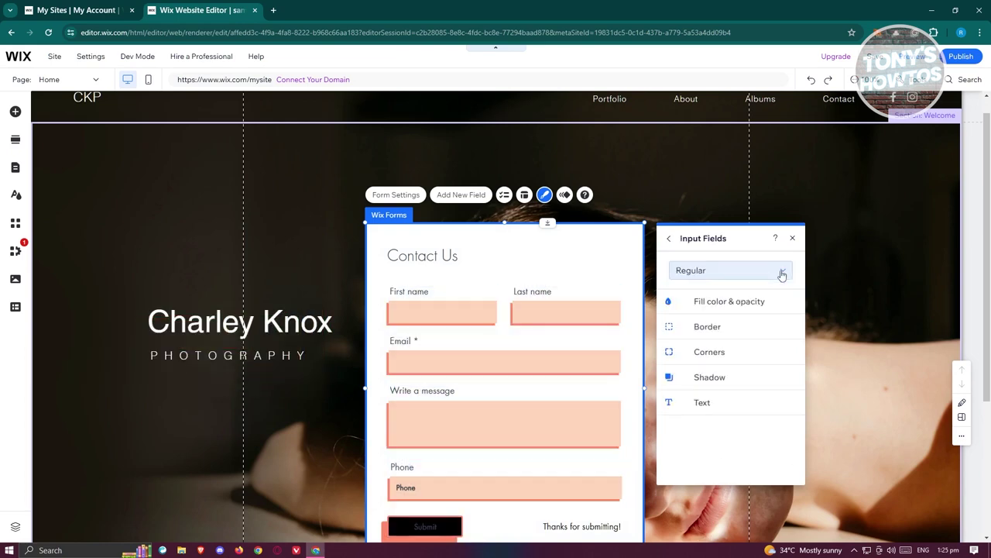
left_click(669, 238)
left_click(736, 296)
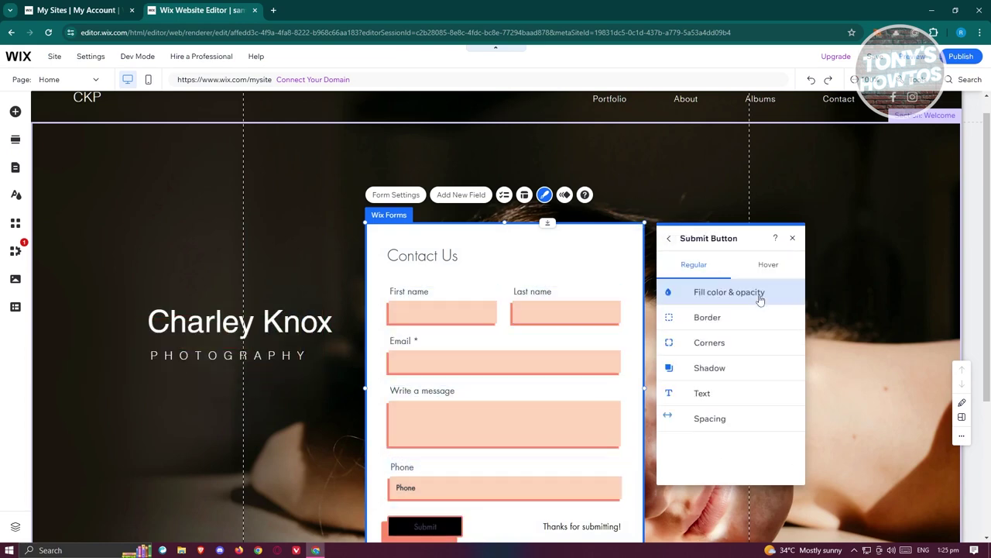
scroll(454, 516, "down", 1)
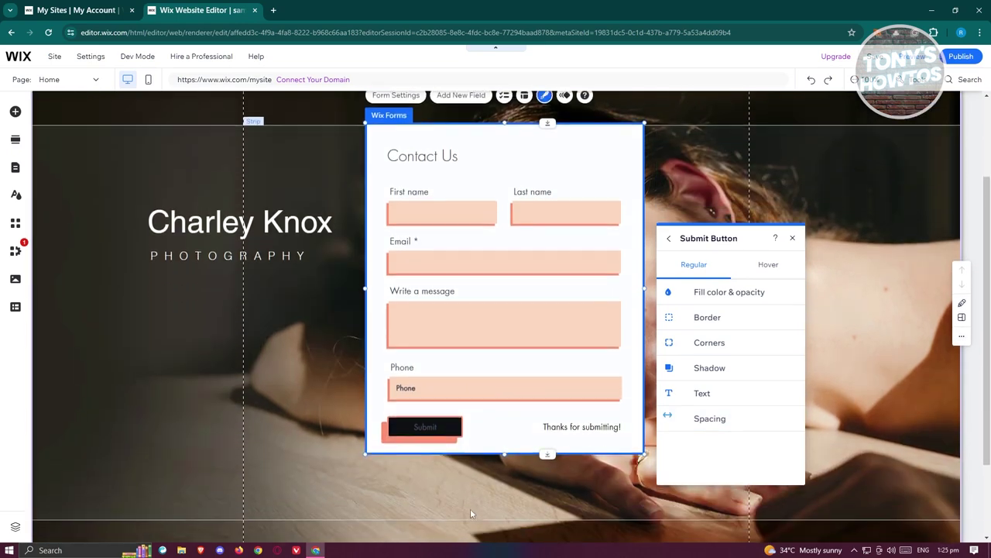
left_click(669, 238)
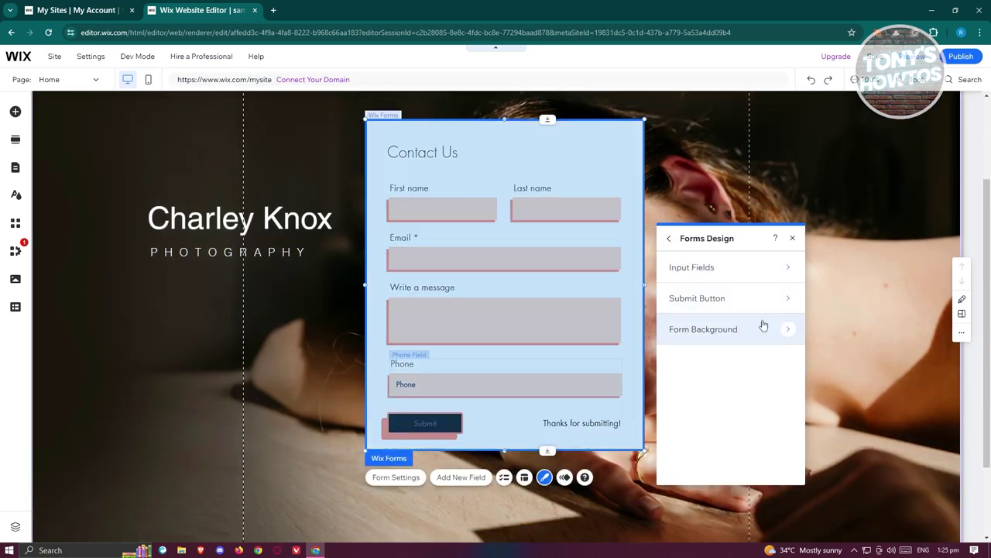
- Set the Form Background's linked corner radius to 10px on all four corners
left_click(779, 331)
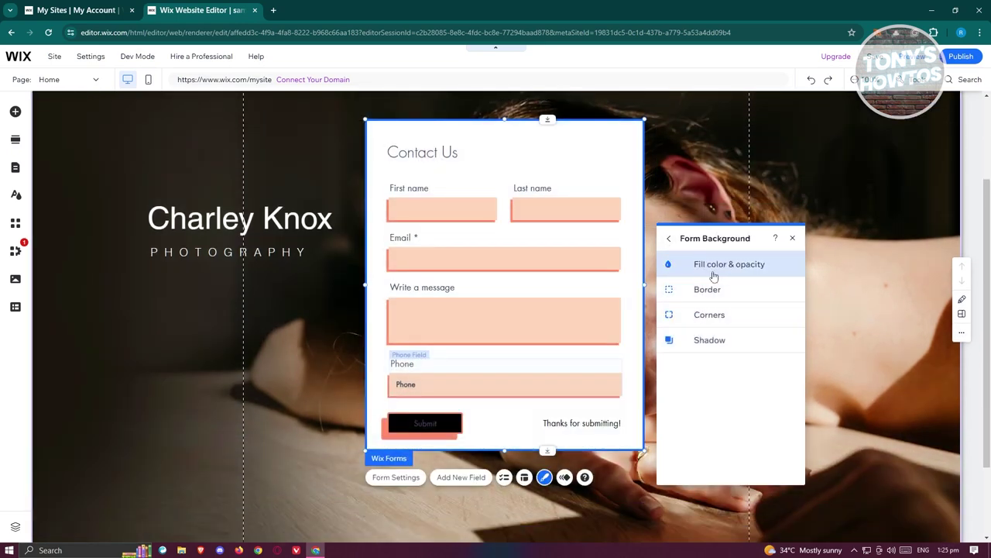
left_click(745, 318)
left_click(708, 302)
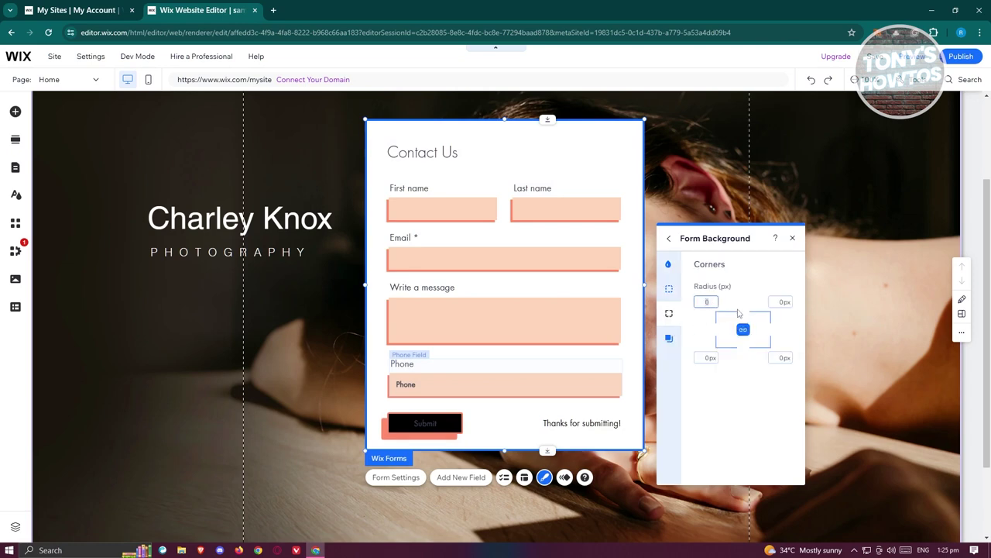
key("Return")
left_click(779, 301)
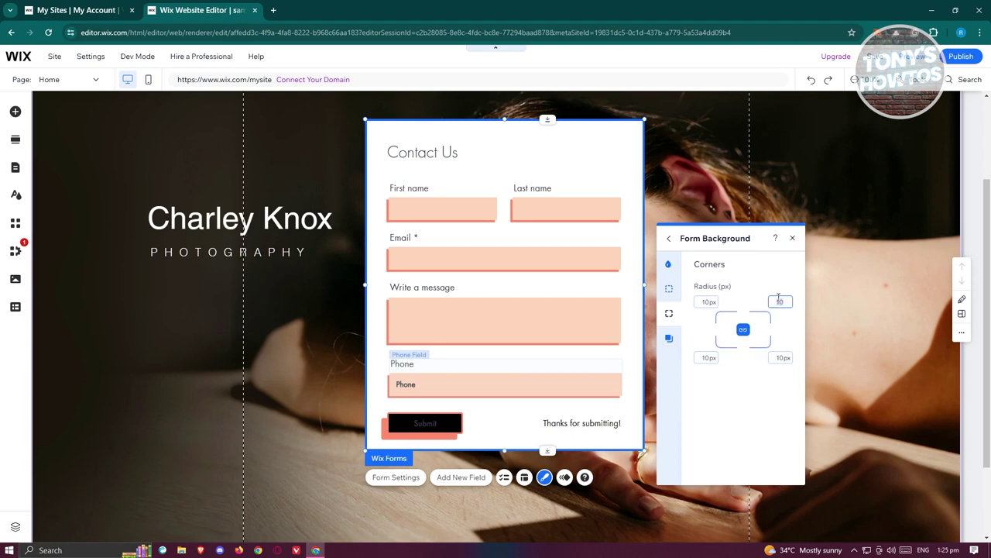
left_click(781, 454)
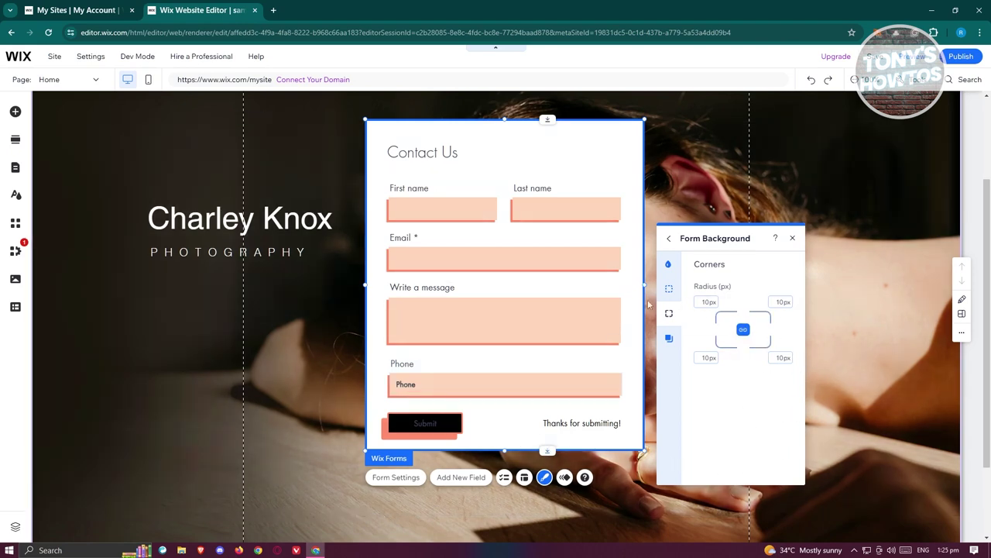
- Check the Form Background border settings, then back out and close Forms Design
left_click(669, 291)
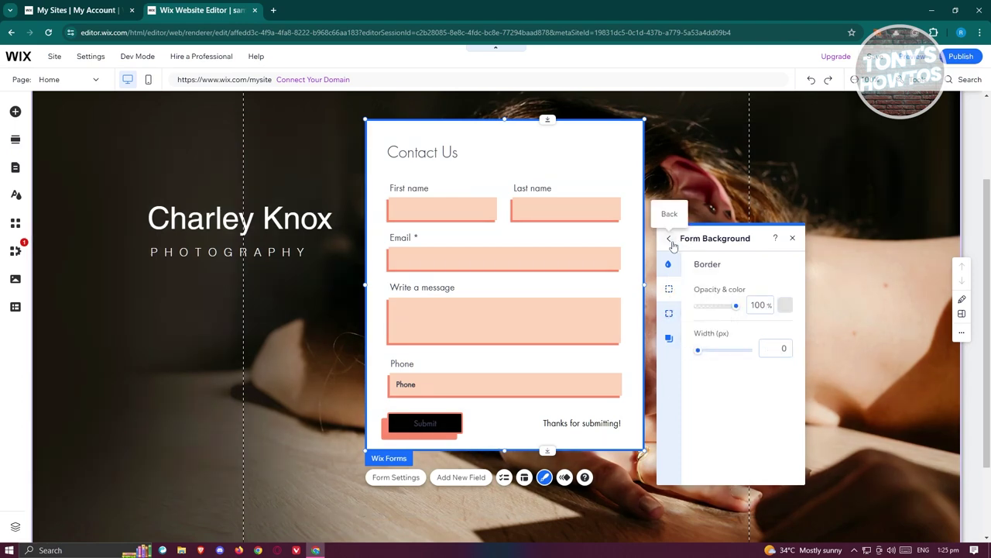
left_click(669, 237)
left_click(670, 238)
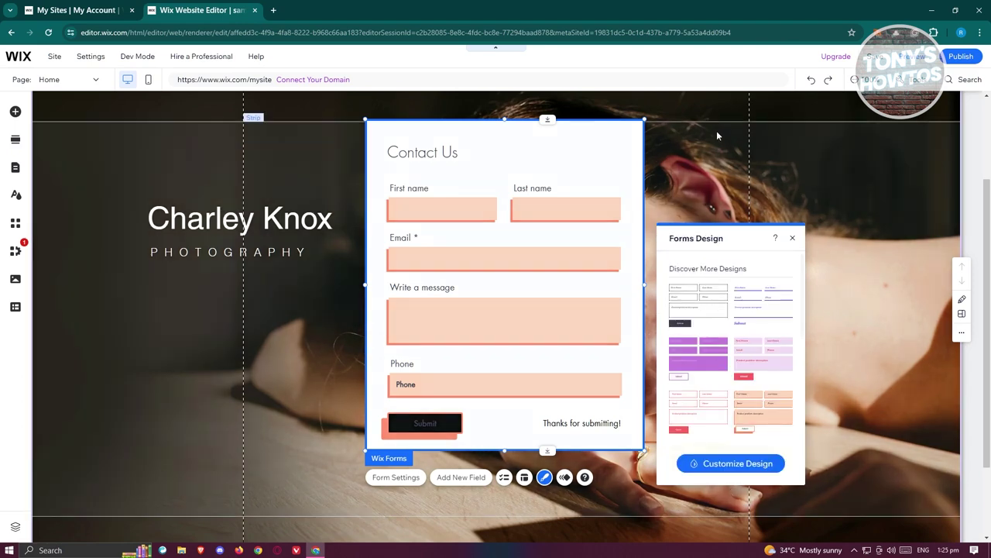
left_click(549, 138)
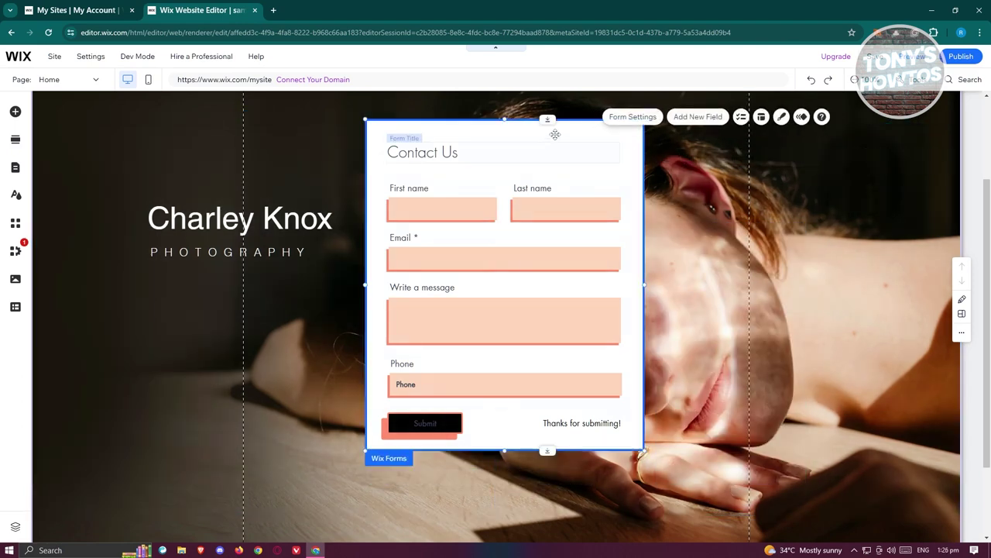
left_click(804, 117)
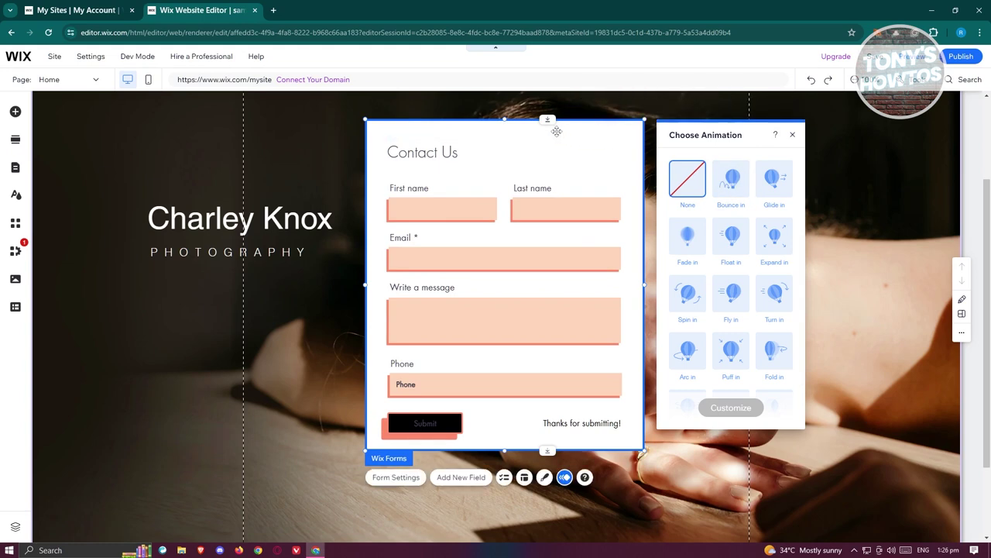
left_click(436, 152)
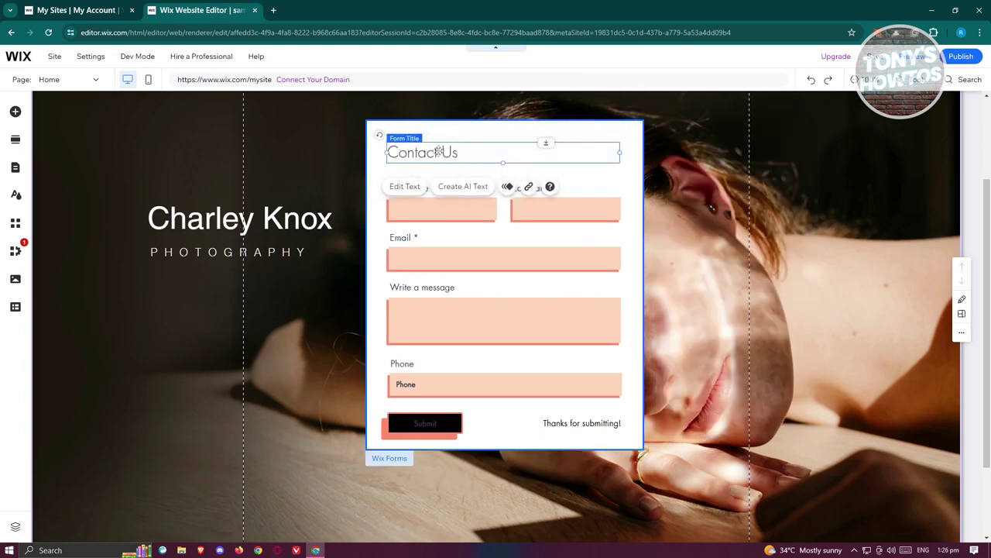
left_click(478, 216)
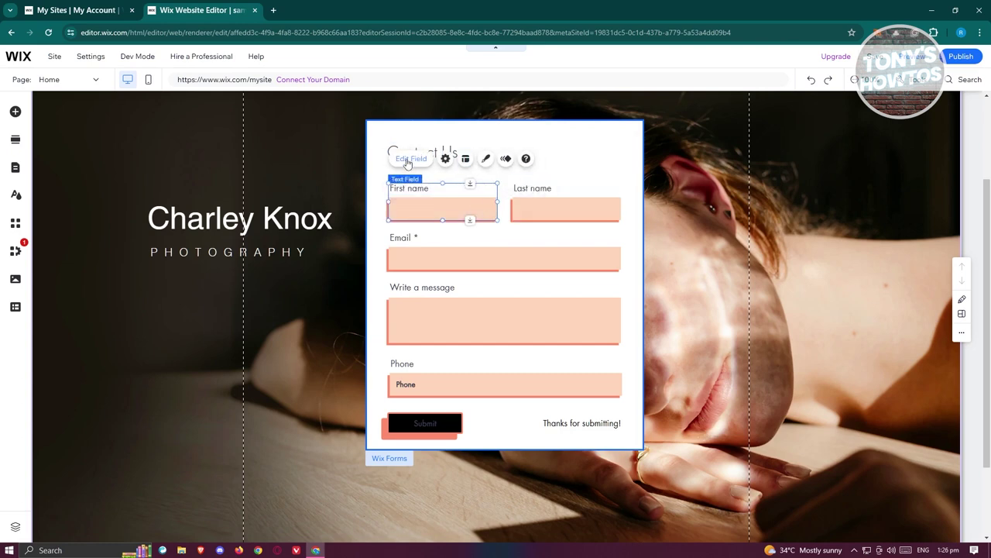
- Open the First name field's input settings and keep its input type as Text
left_click(412, 159)
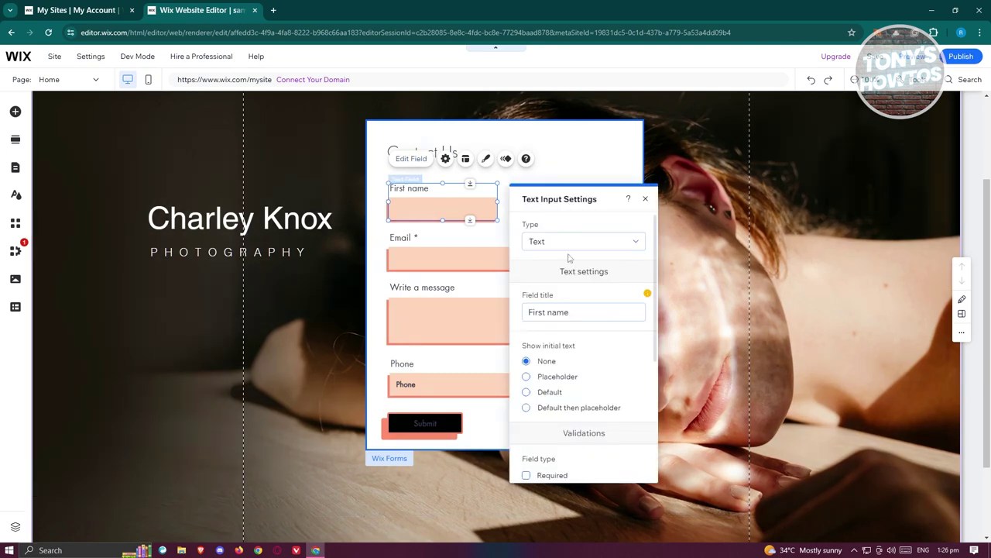
left_click(640, 243)
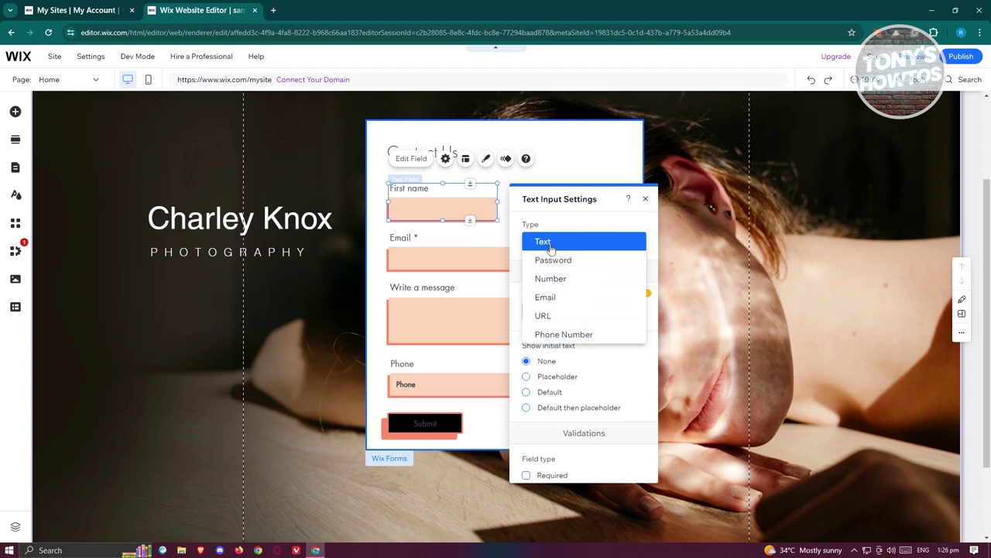
left_click(550, 246)
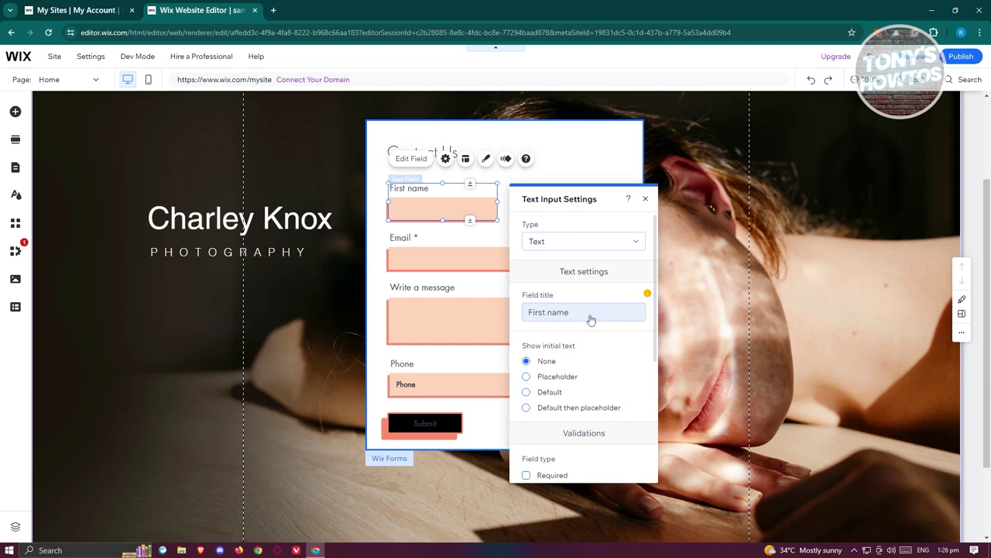
scroll(590, 319, "down", 2)
scroll(589, 317, "up", 1)
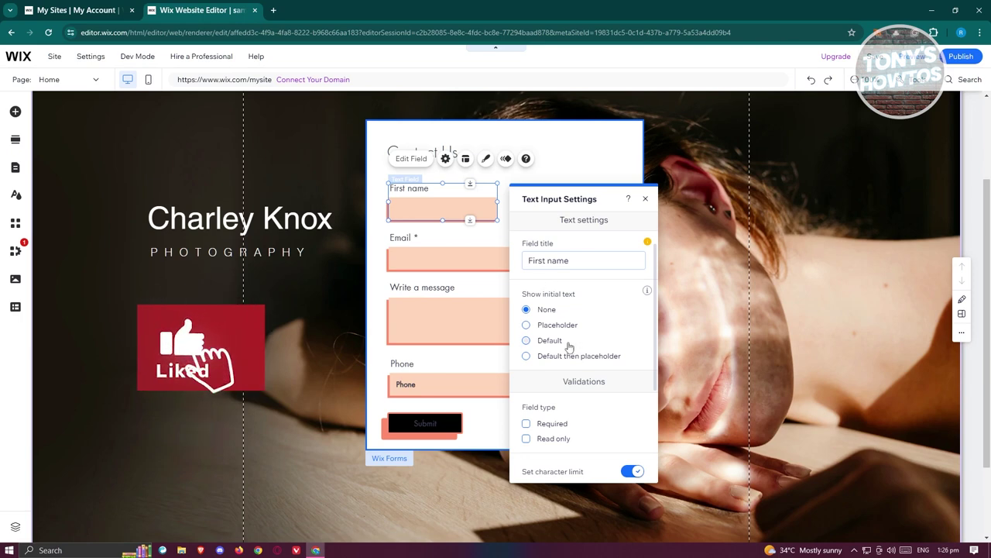
- Try the placeholder text 'test', then set First name's initial text back to none
left_click(526, 324)
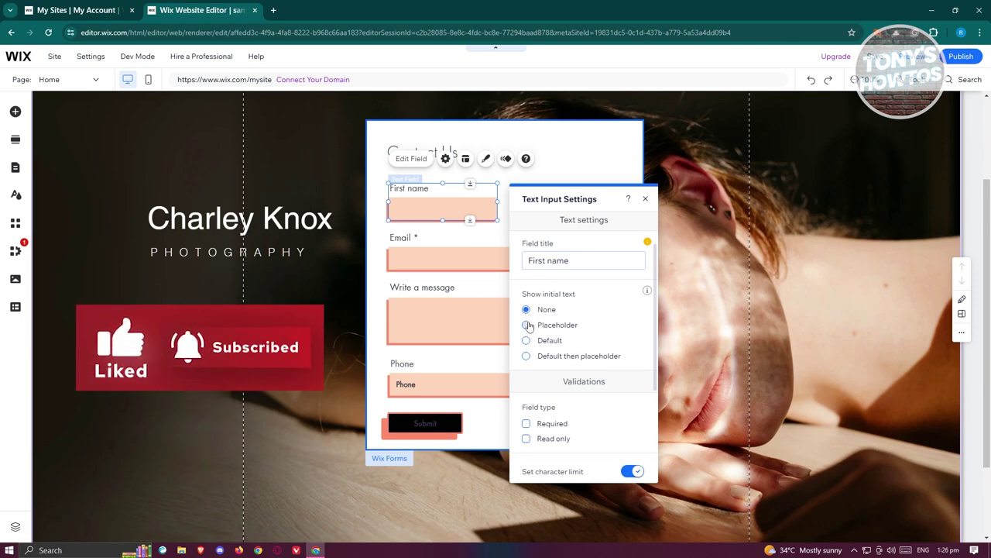
left_click(564, 399)
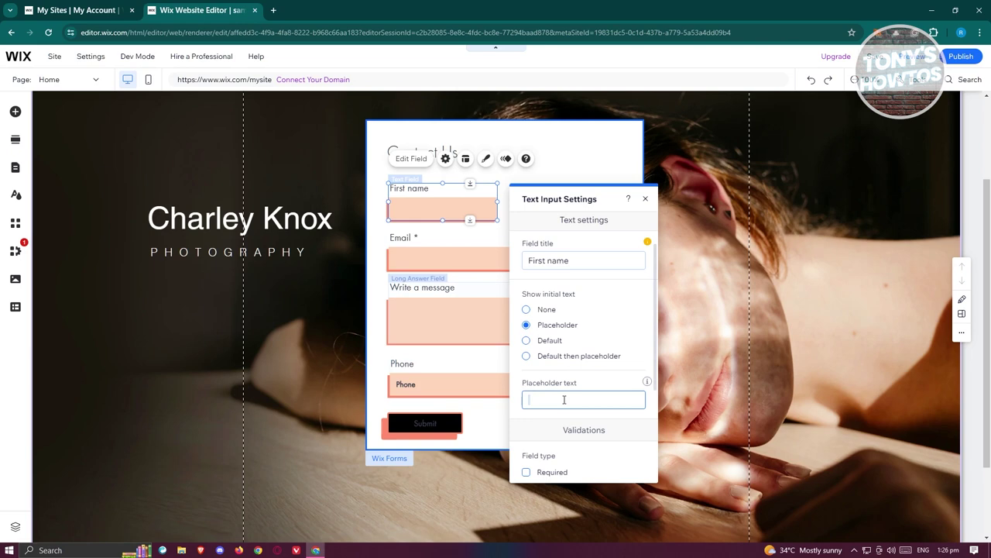
left_click(639, 322)
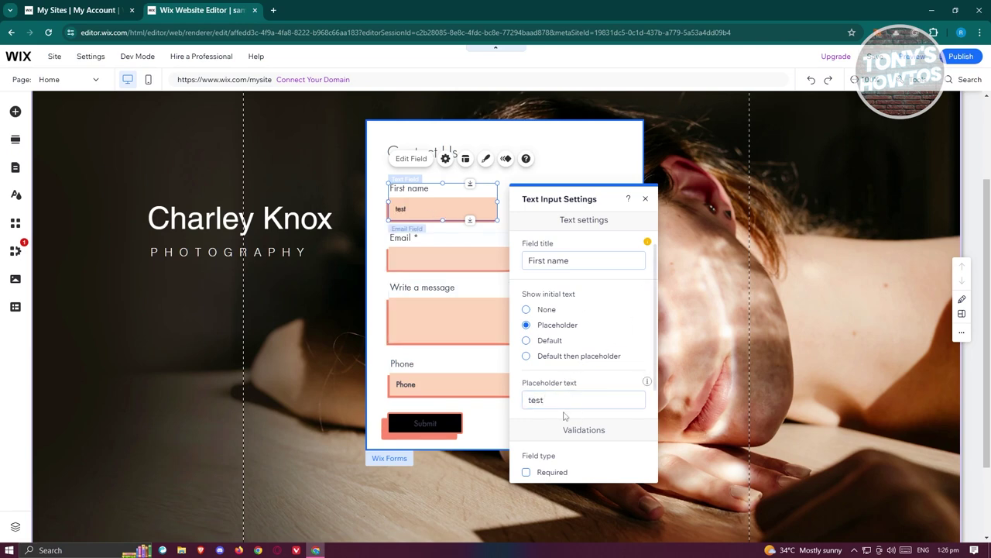
left_click(527, 310)
scroll(612, 349, "down", 3)
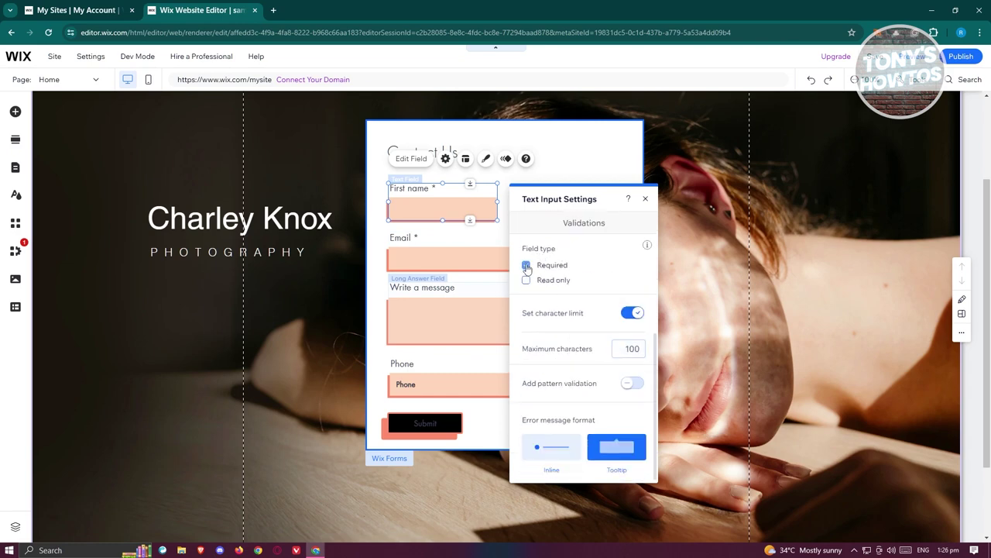
left_click(526, 265)
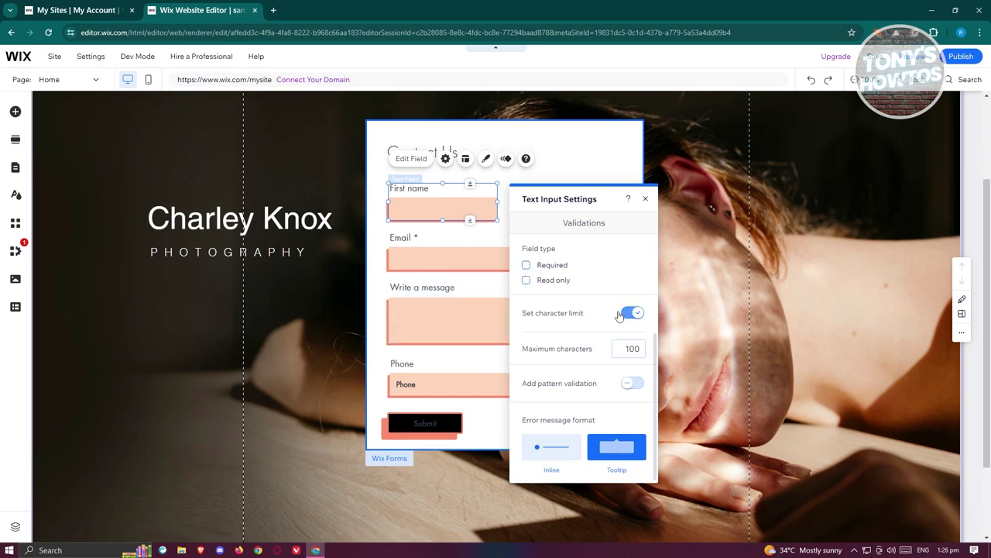
left_click(624, 352)
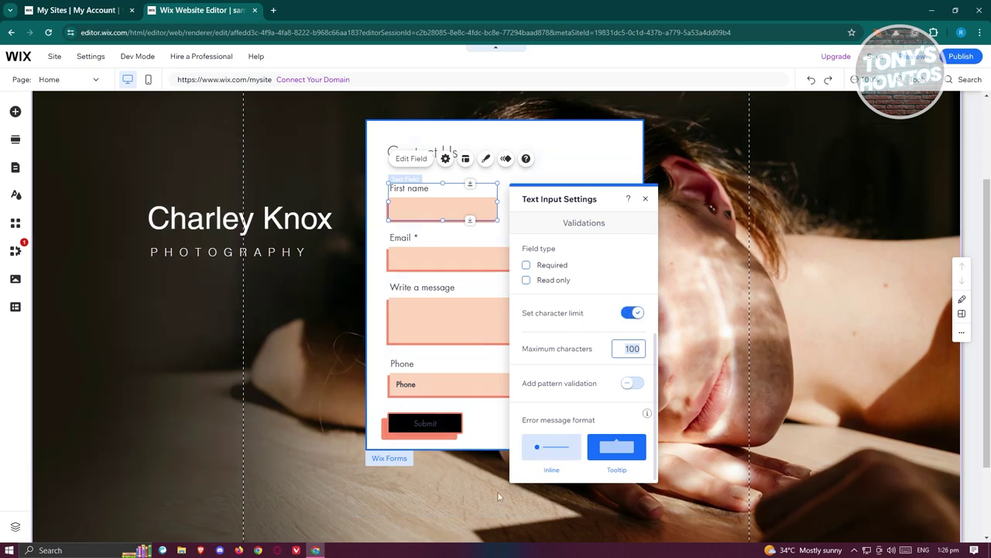
left_click(563, 455)
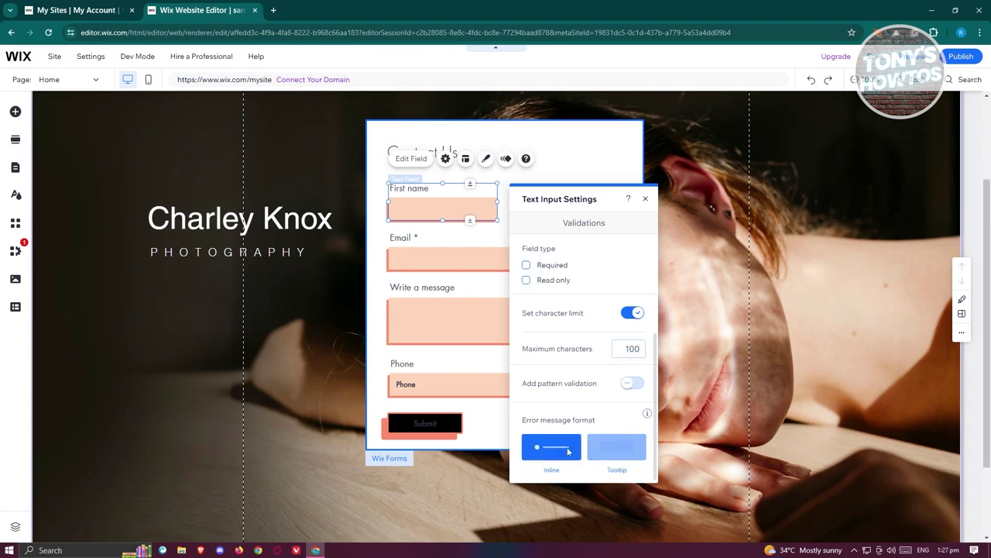
left_click(617, 448)
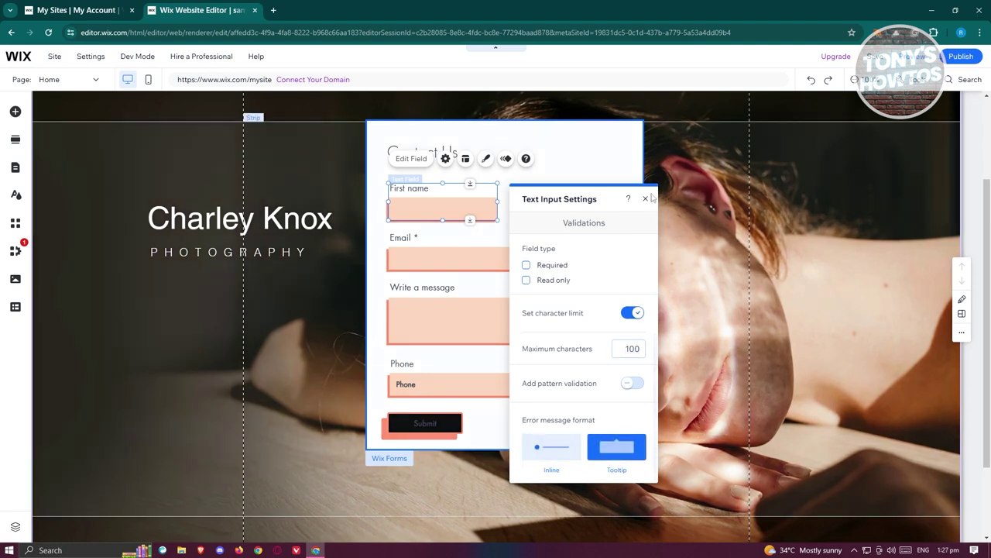
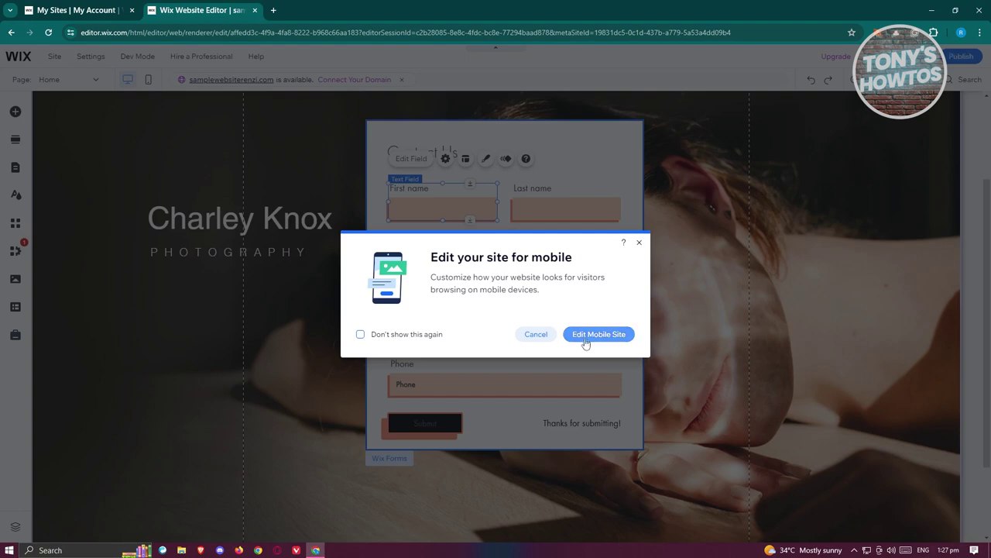
- Dismiss the 'Edit your site for mobile' prompt and view the published site in a new tab
left_click(536, 334)
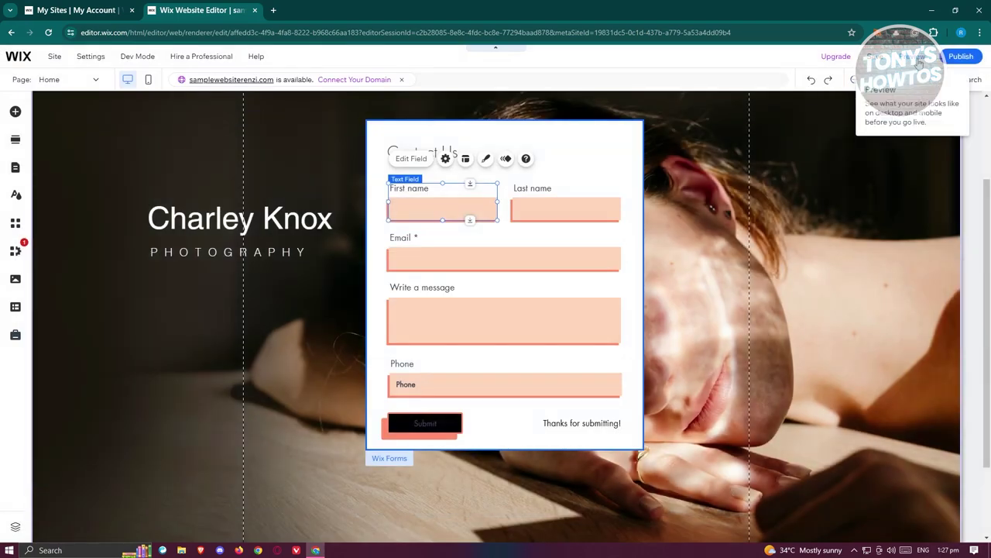
mouse_move(951, 59)
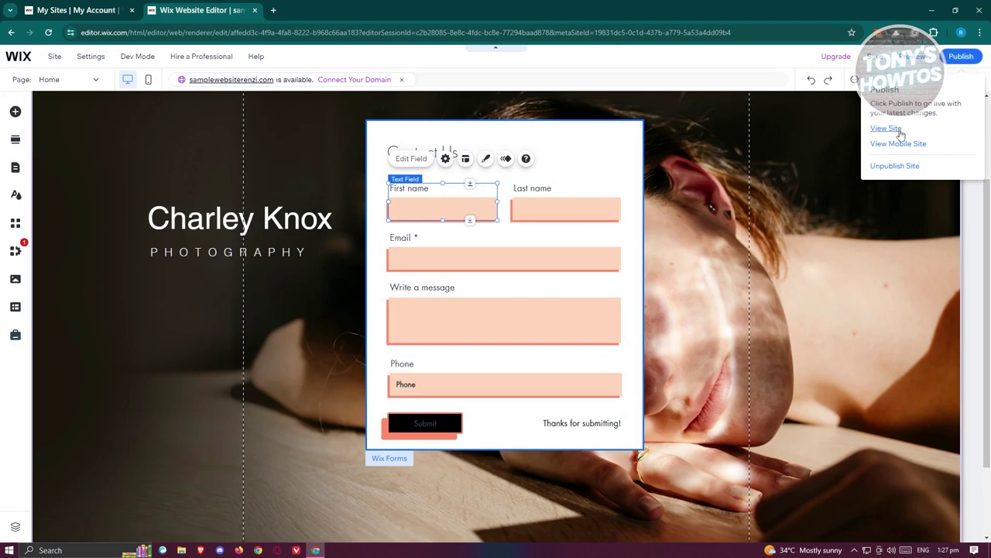
left_click(886, 129)
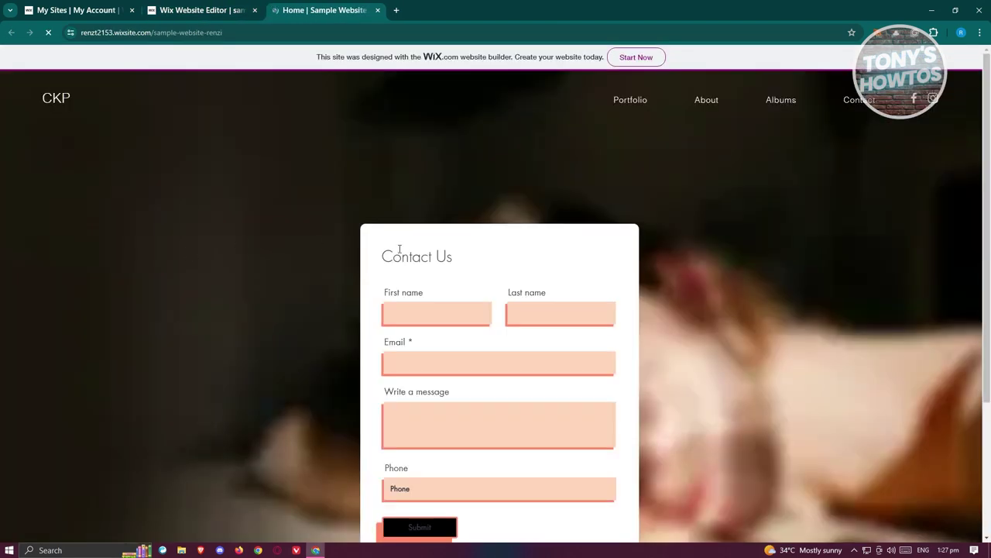
- Enter the first name and email address in the Contact Us form, removing a stray letter
scroll(428, 327, "down", 2)
scroll(427, 322, "up", 1)
left_click(443, 210)
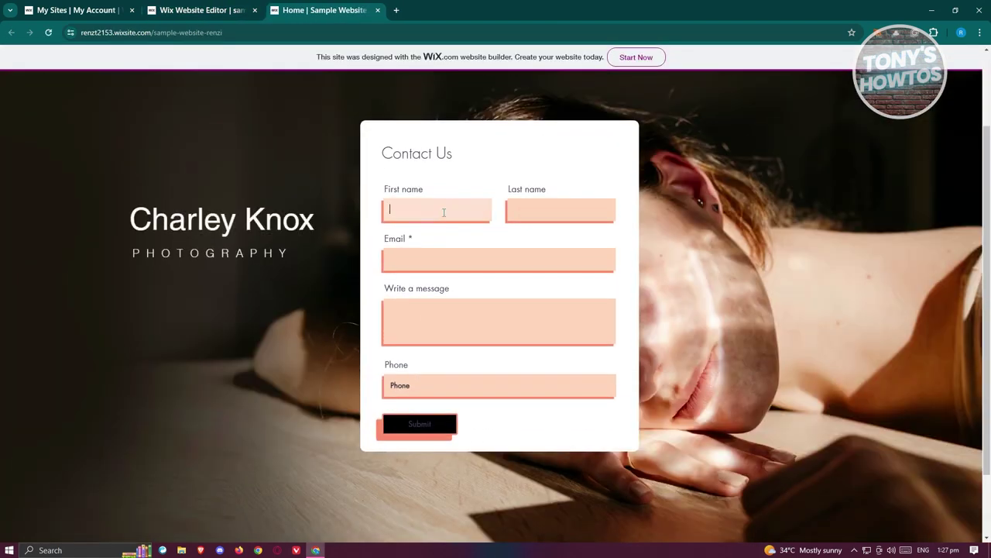
type("renz")
left_click(562, 203)
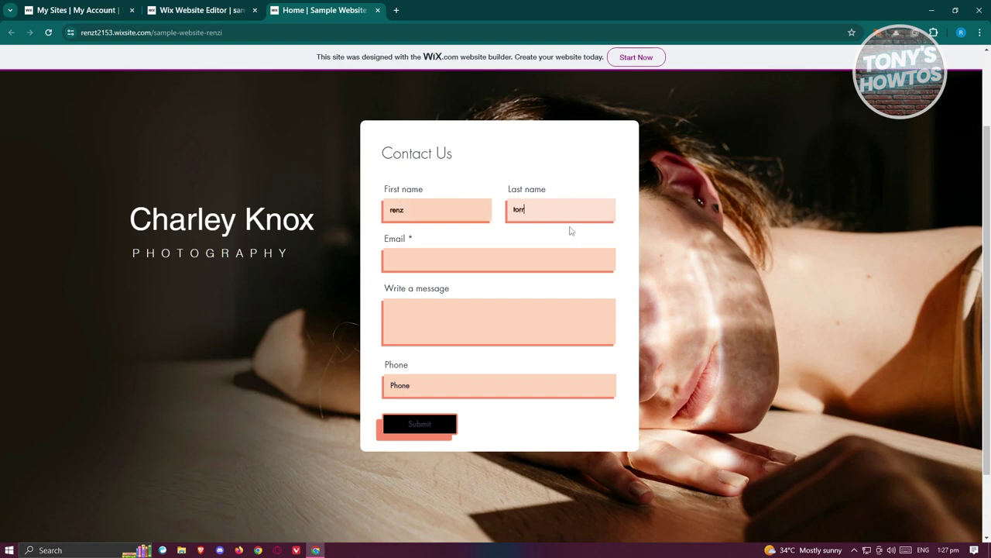
left_click(491, 261)
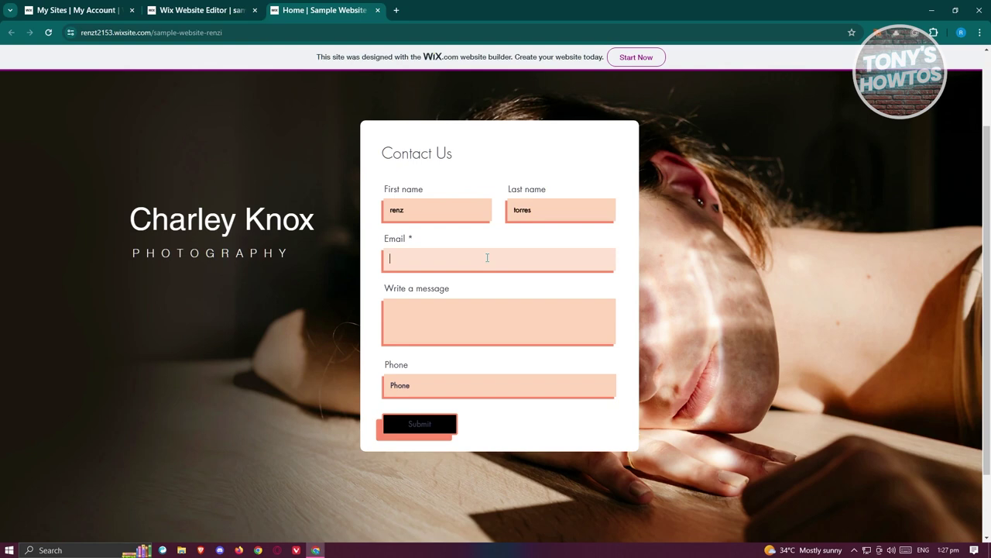
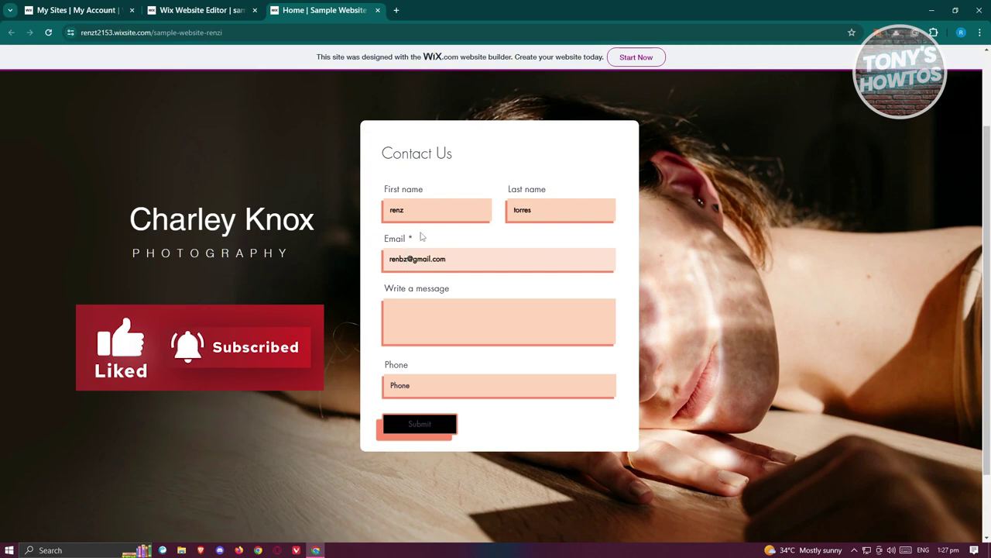
- Write 'test' as the message and submit the form, confirming 'Thanks for submitting!'
key("F12")
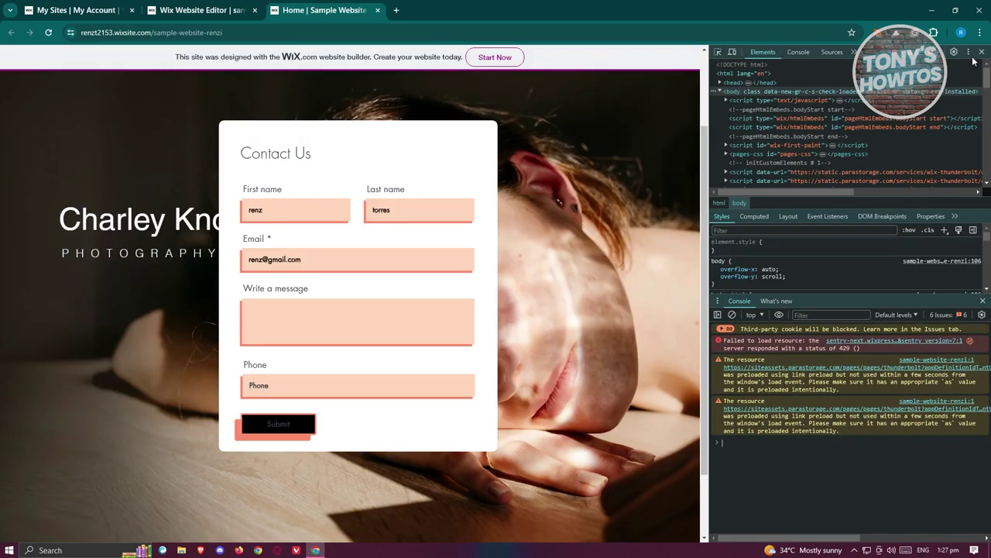
left_click(982, 52)
left_click(421, 310)
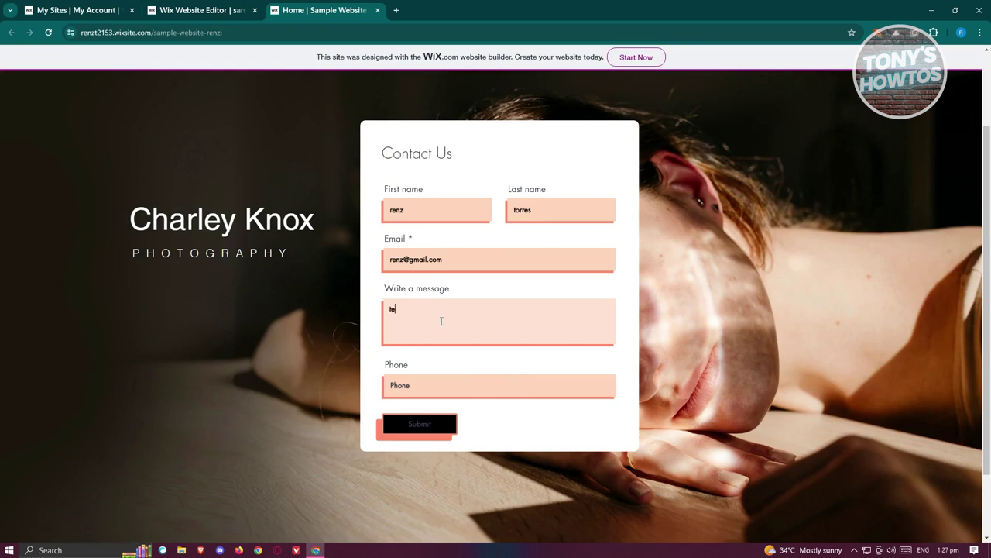
left_click(434, 390)
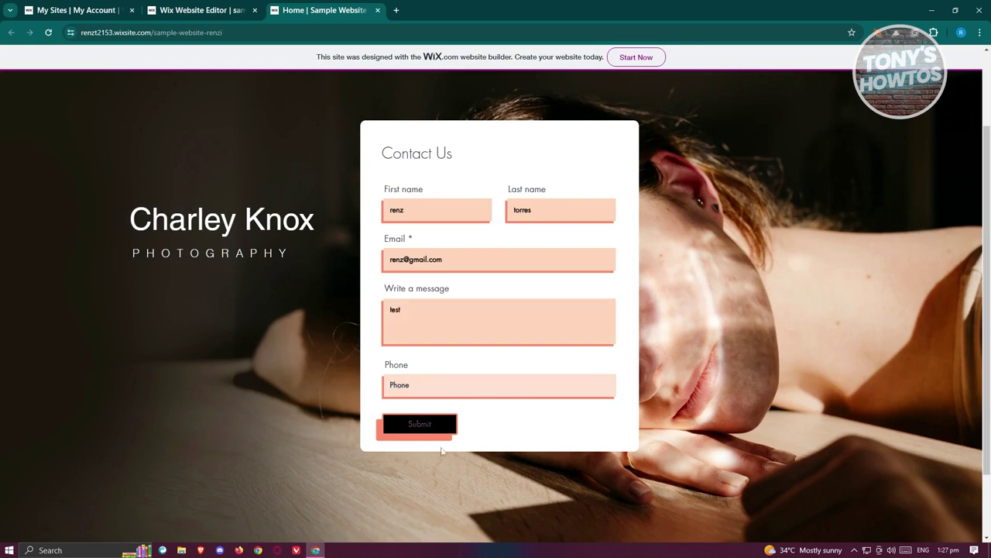
left_click(426, 421)
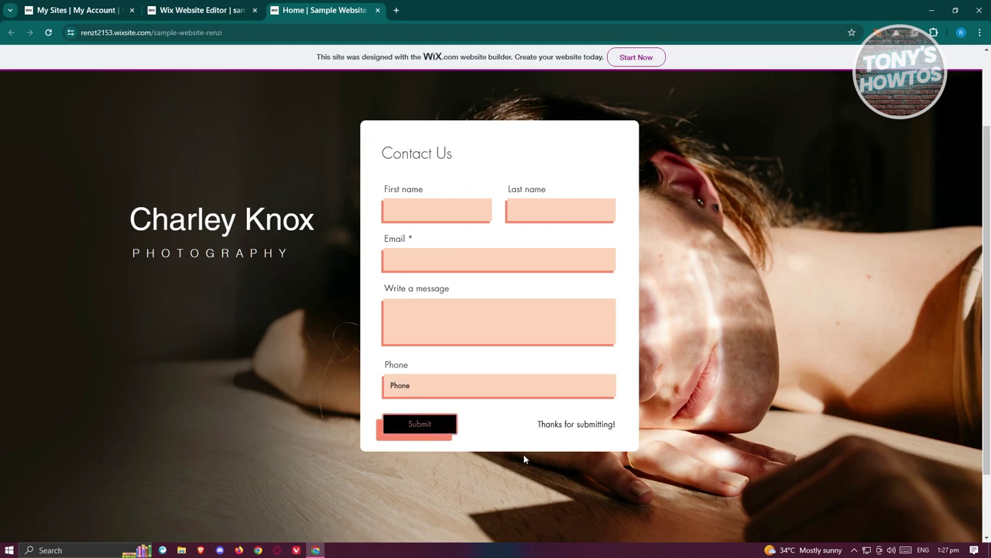
left_click_drag(541, 424, 632, 425)
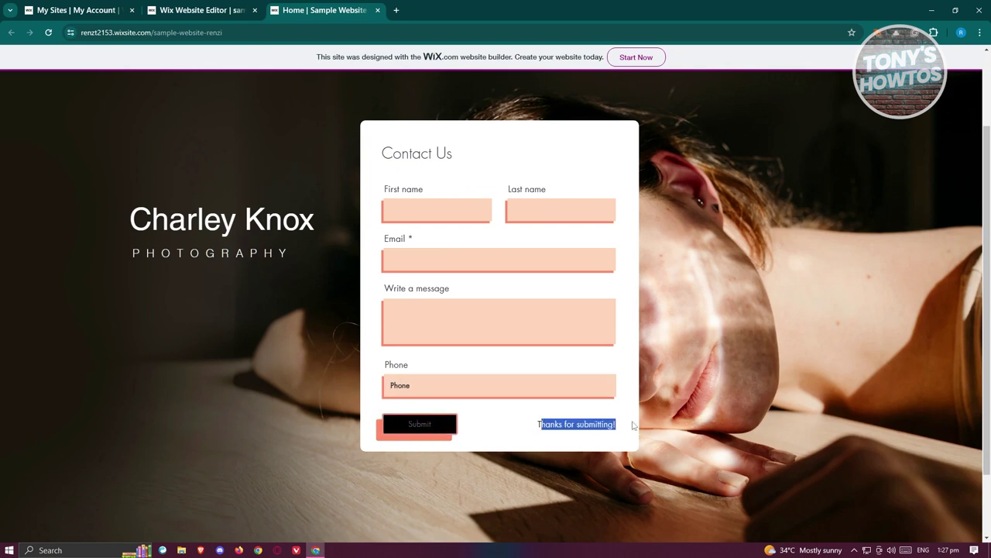
- In the editor, open the Contact Us form's Form Settings and view its submissions table
left_click(262, 10)
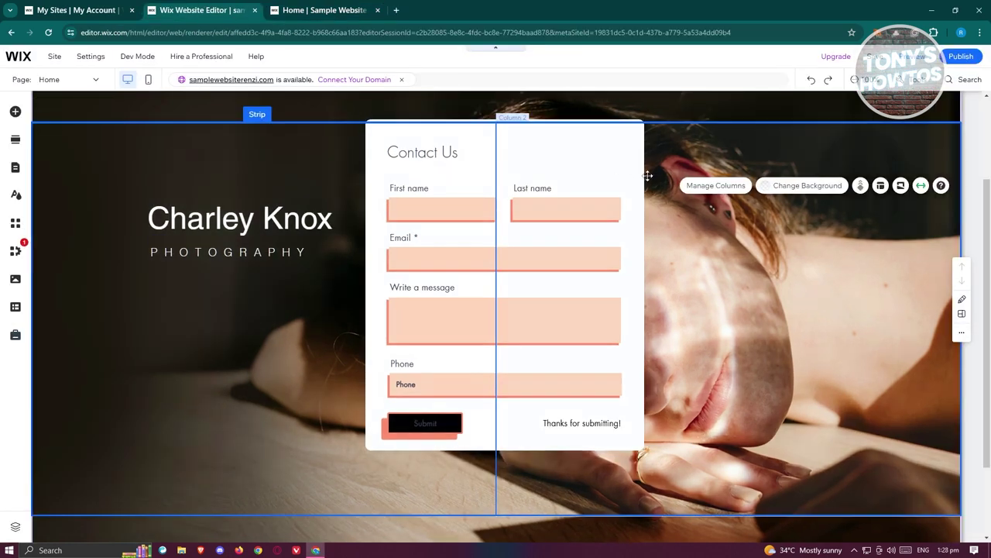
left_click(632, 152)
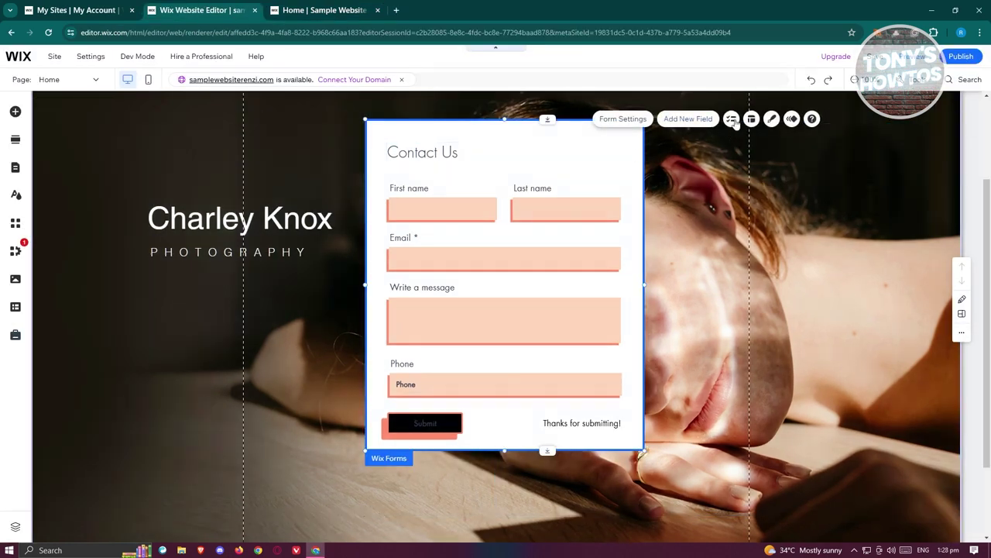
left_click(629, 121)
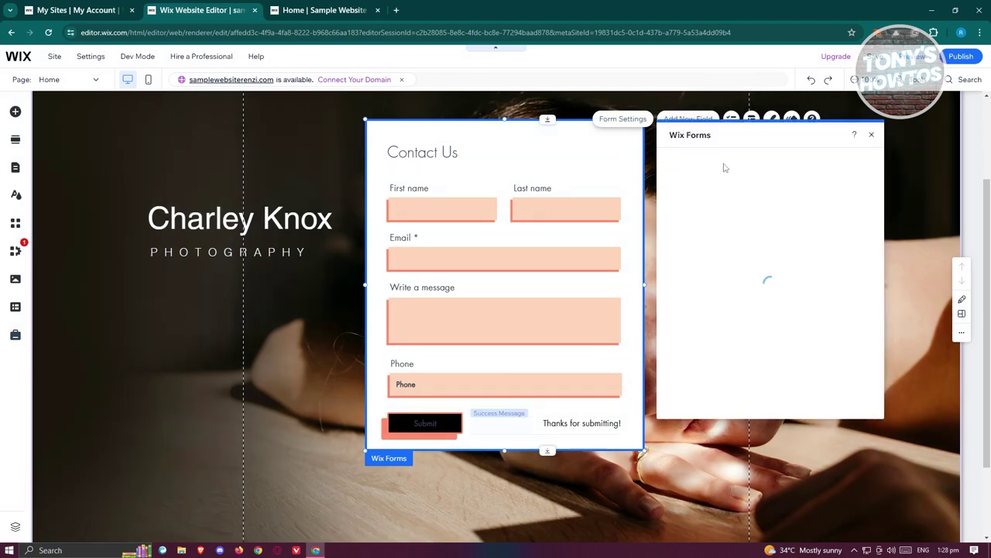
left_click(792, 275)
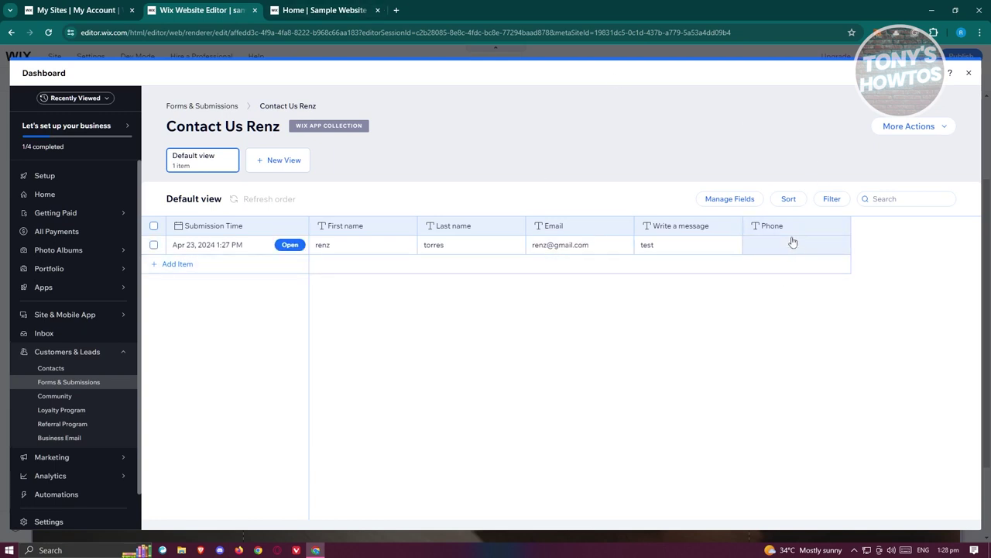
left_click(315, 10)
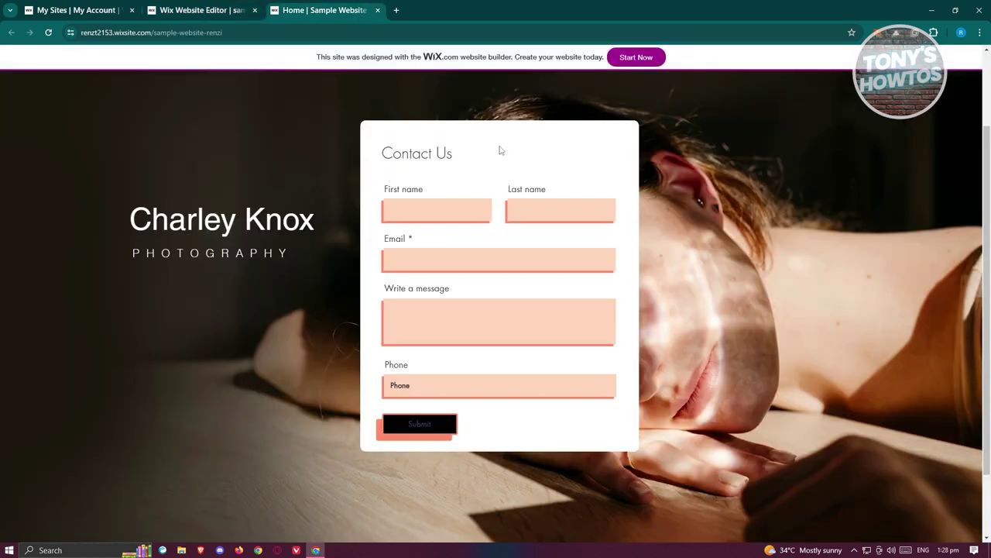
left_click(192, 5)
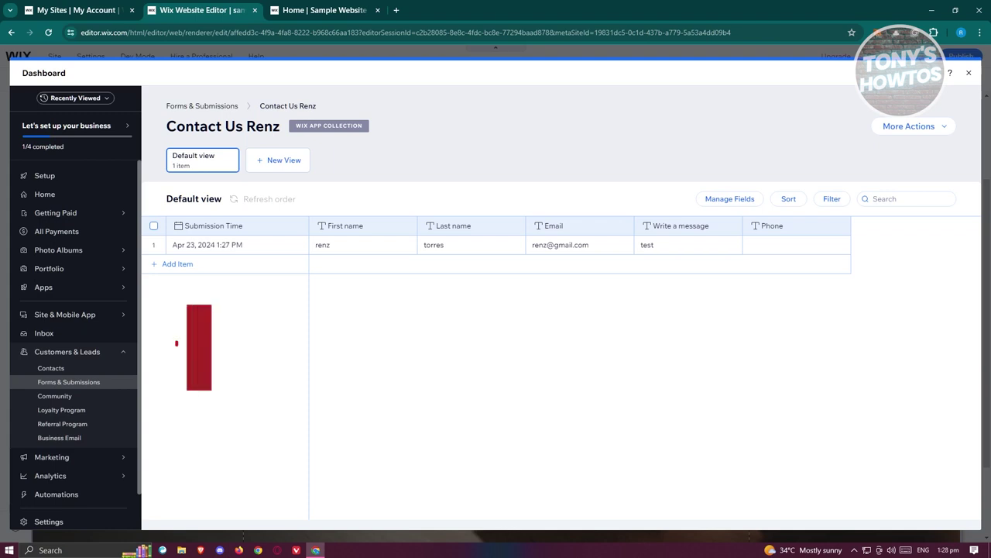